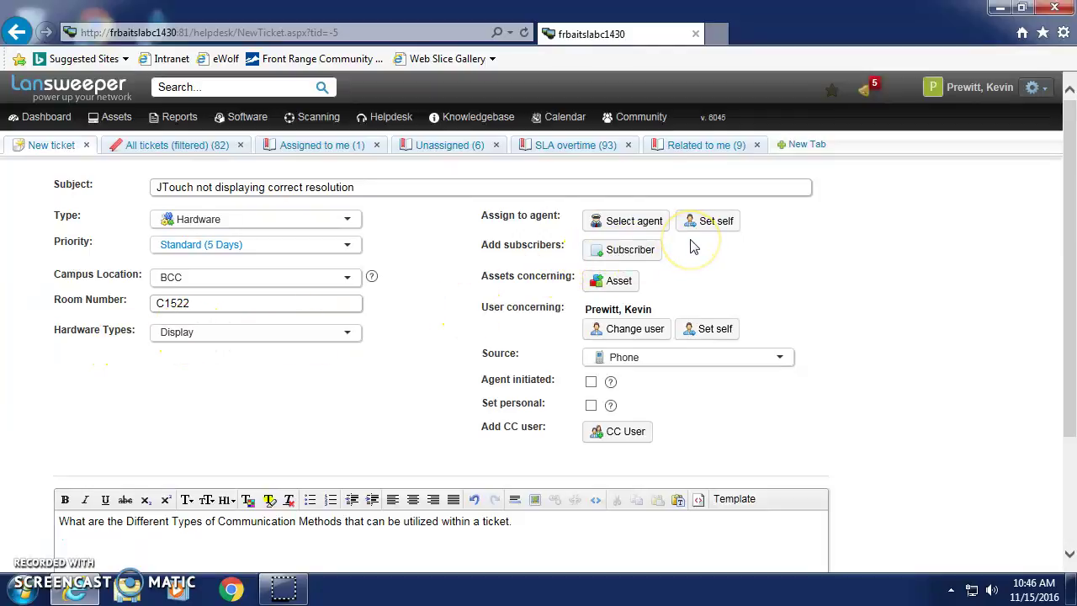
Step: Search for the responsible agent by surname and assign the new ticket to that agent
click(639, 224)
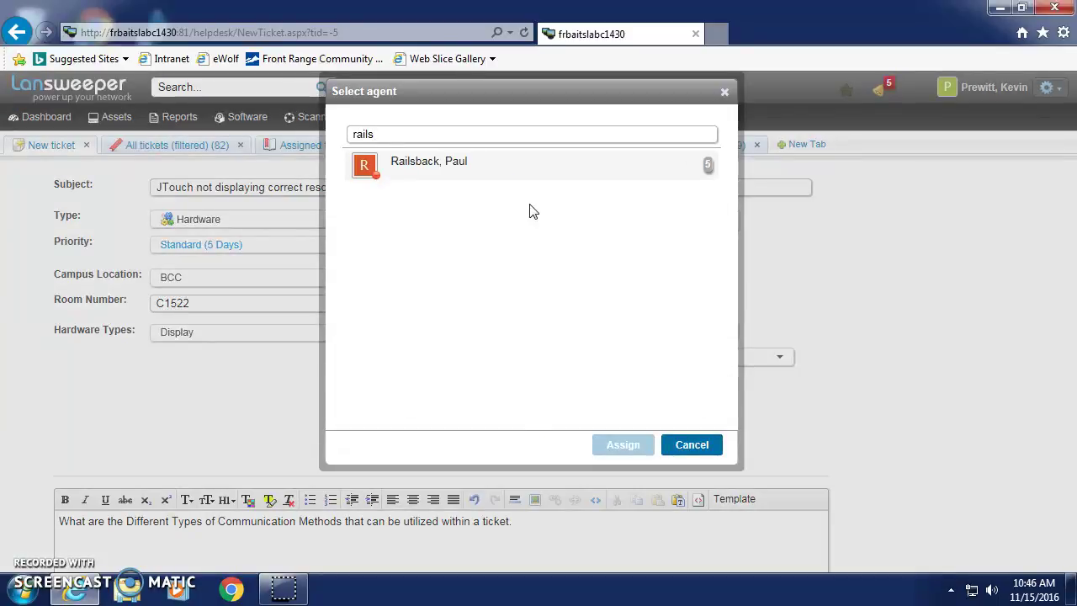
click(439, 166)
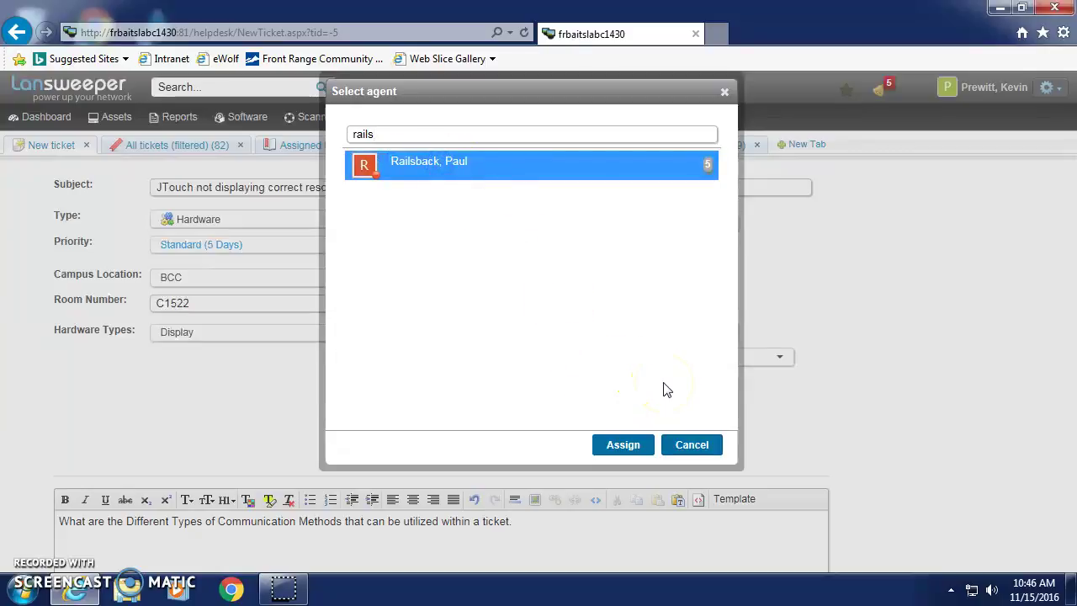
click(625, 443)
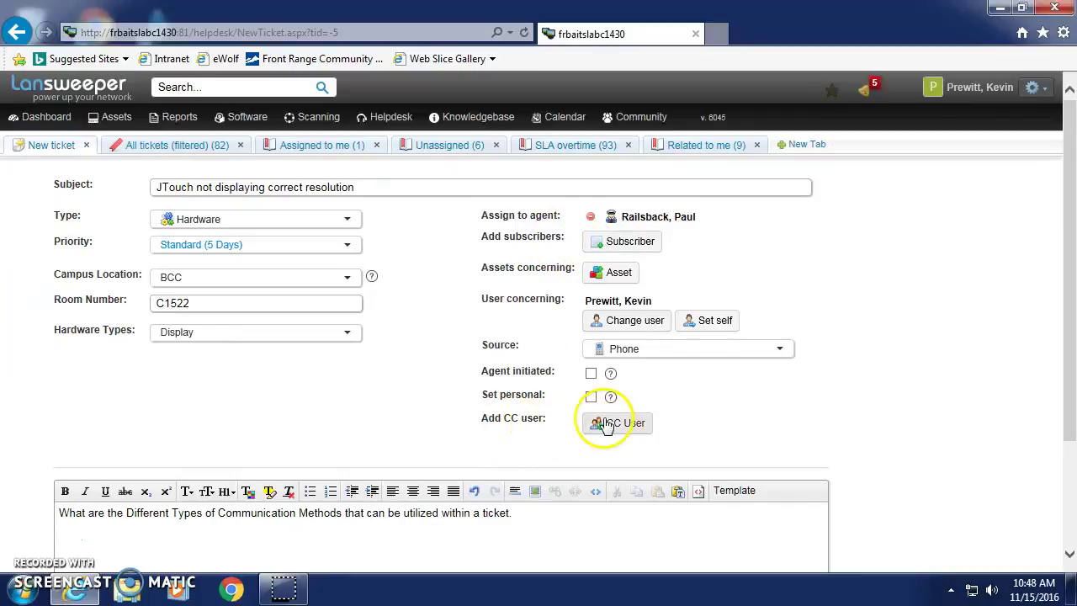
Step: Open the subscriber selection and examine the available people and the Secondary agent, Limited to internal notes and Can only view ticket roles
click(605, 249)
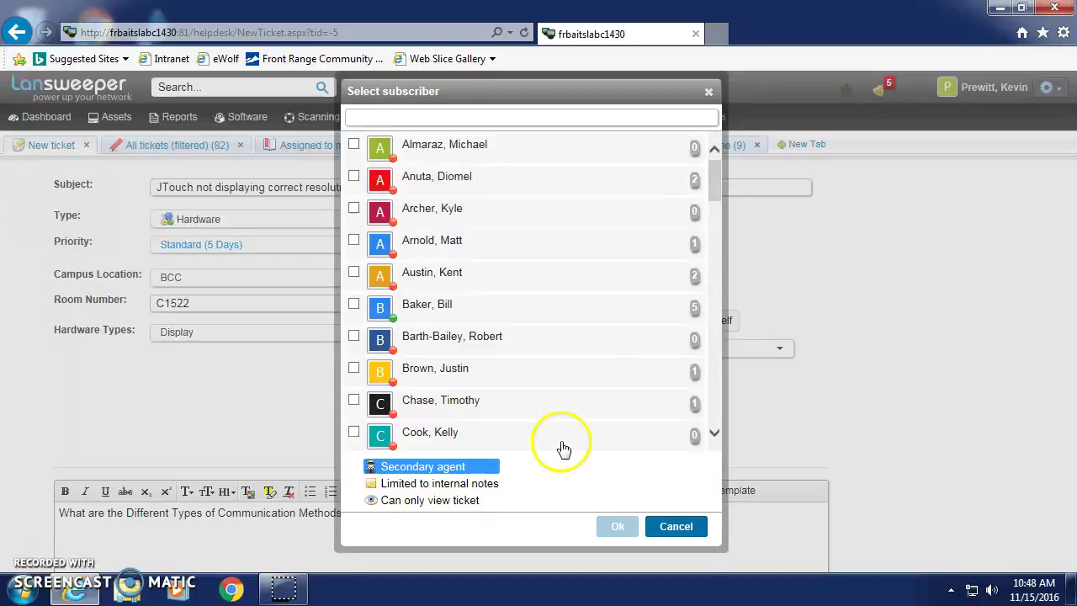
mouse_move(715, 183)
mouse_down()
mouse_move(705, 420)
mouse_move(706, 167)
mouse_up()
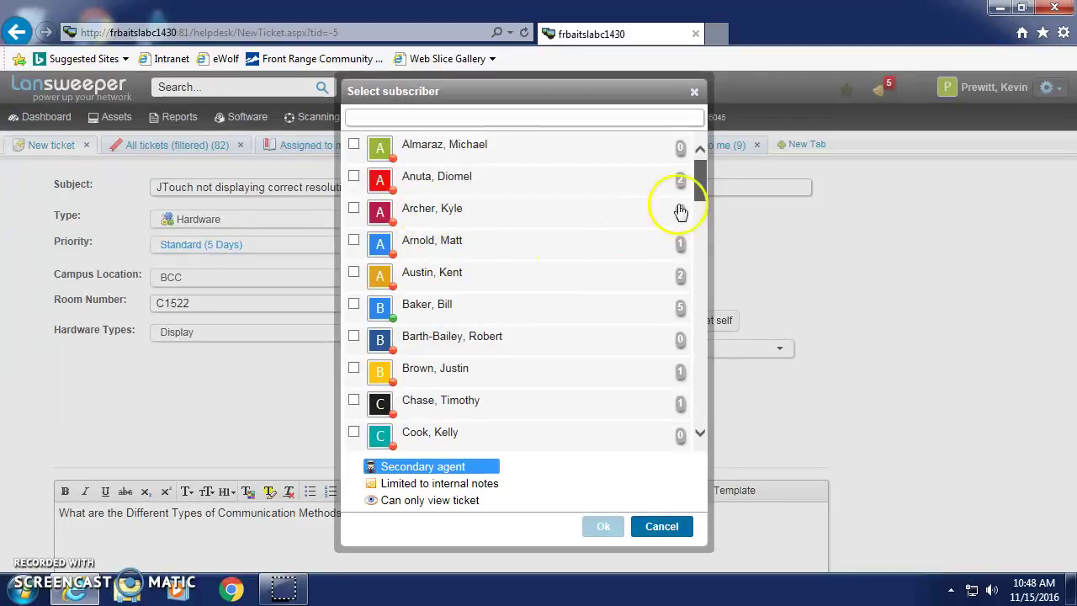
drag(702, 185, 708, 379)
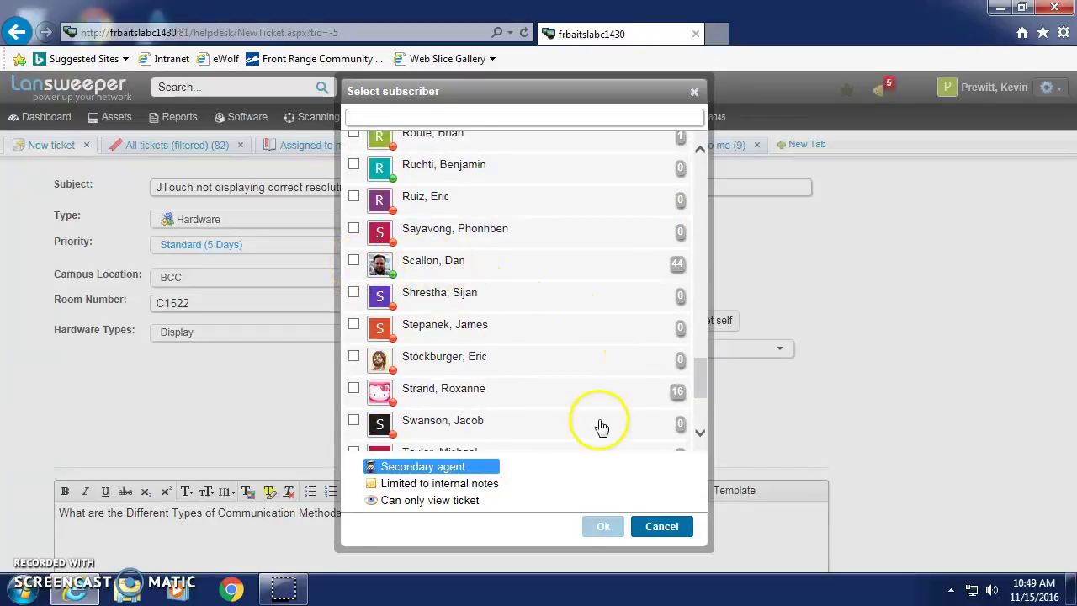
click(465, 486)
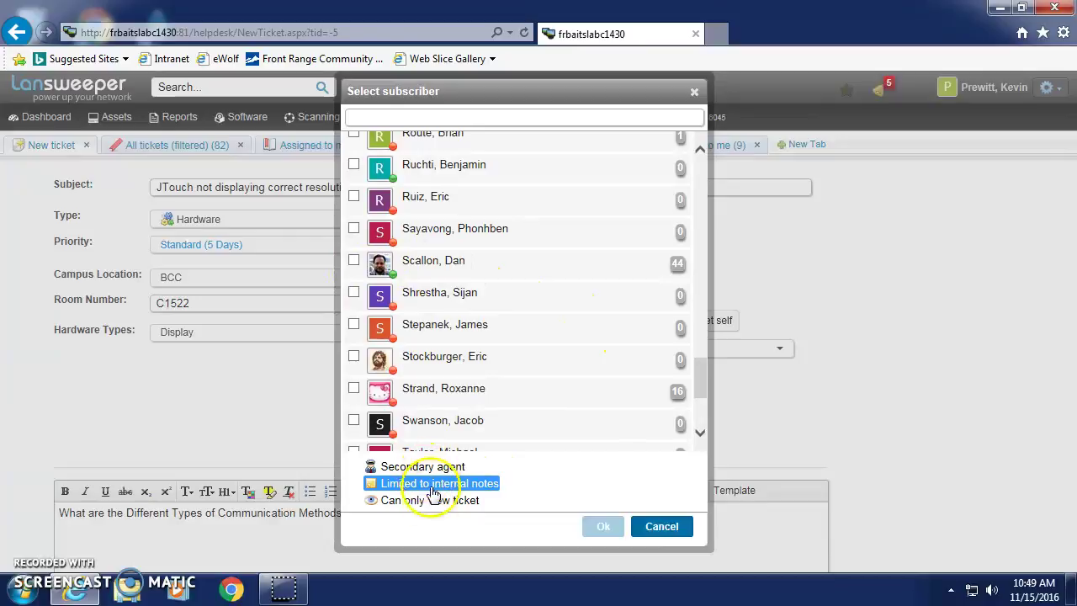
click(450, 468)
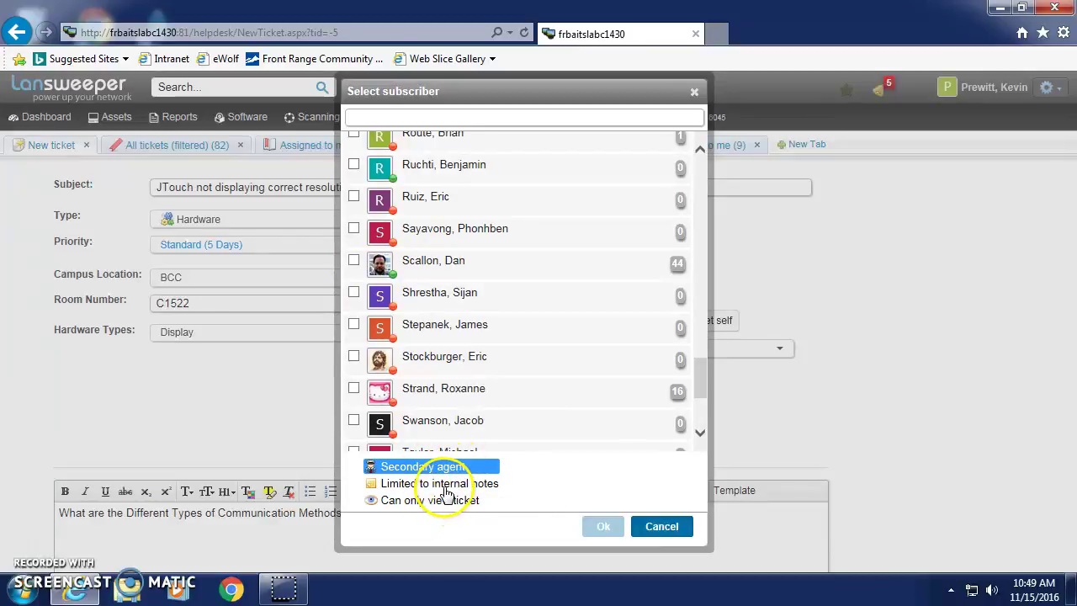
click(443, 487)
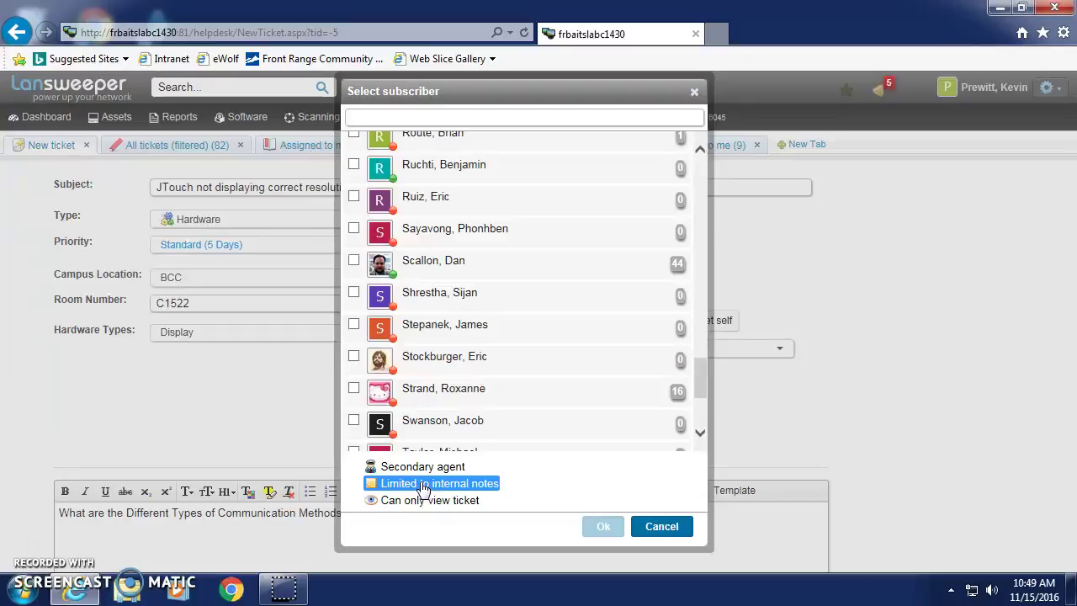
click(441, 489)
click(423, 503)
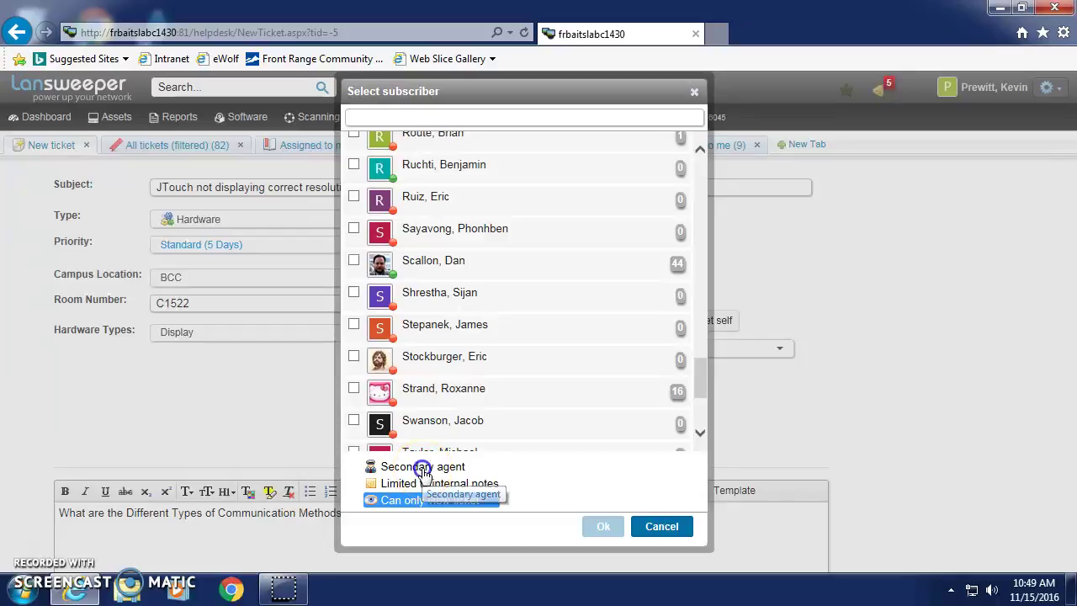
click(422, 468)
click(424, 483)
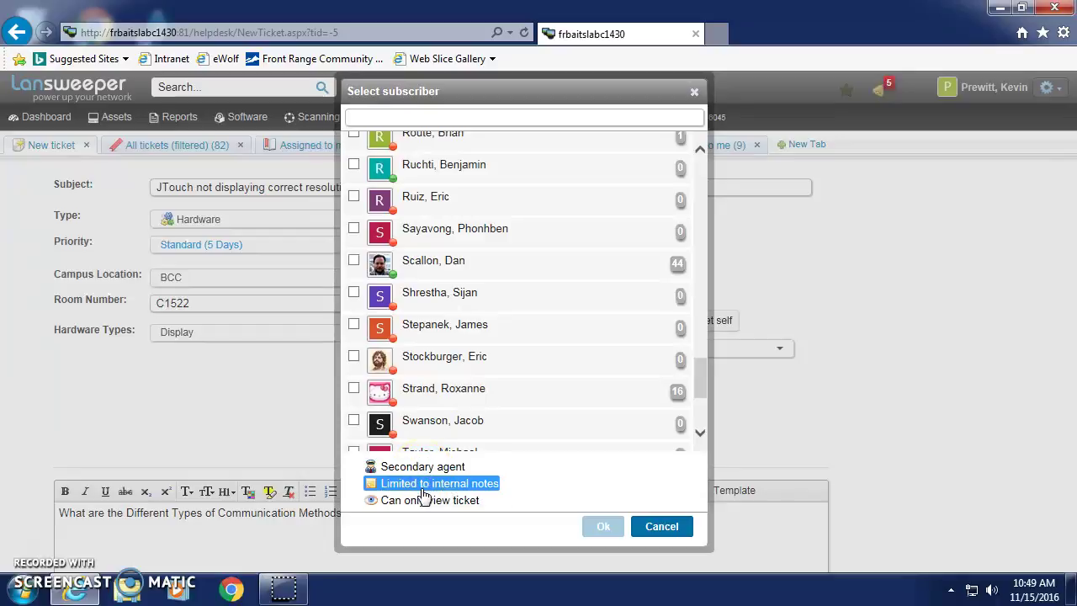
click(423, 501)
click(423, 467)
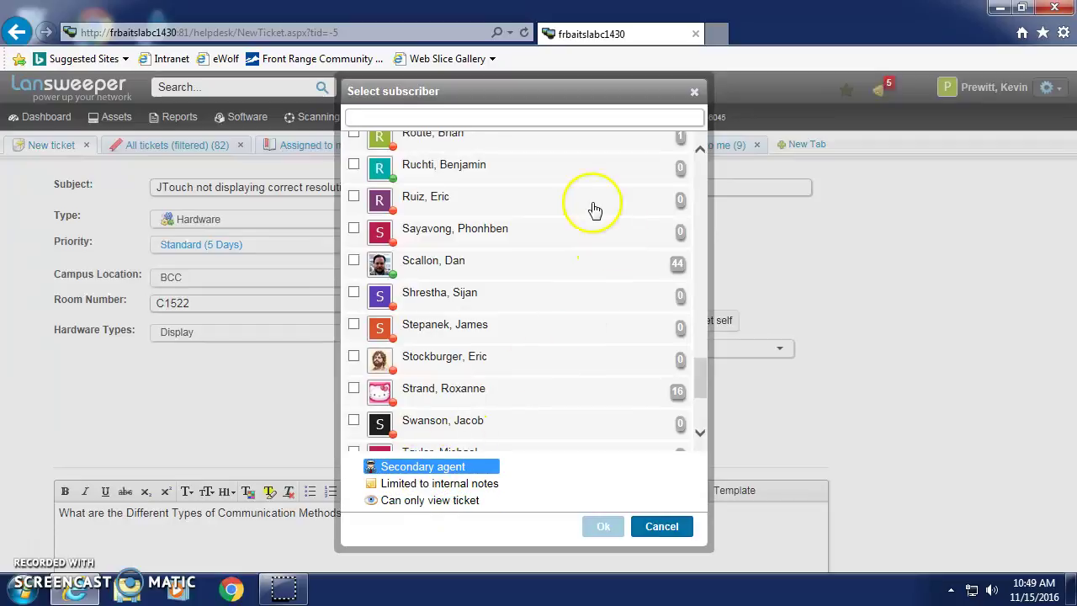
Step: Add FRCC IT Service Desk BCC as a ticket subscriber with the Limited to internal notes role
drag(704, 383, 705, 222)
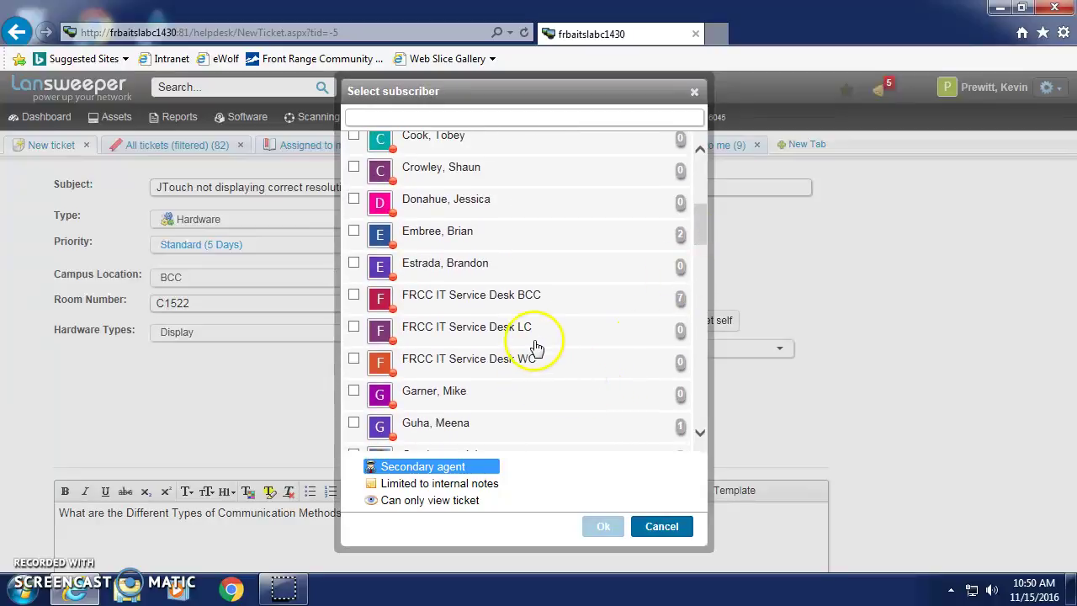
click(471, 296)
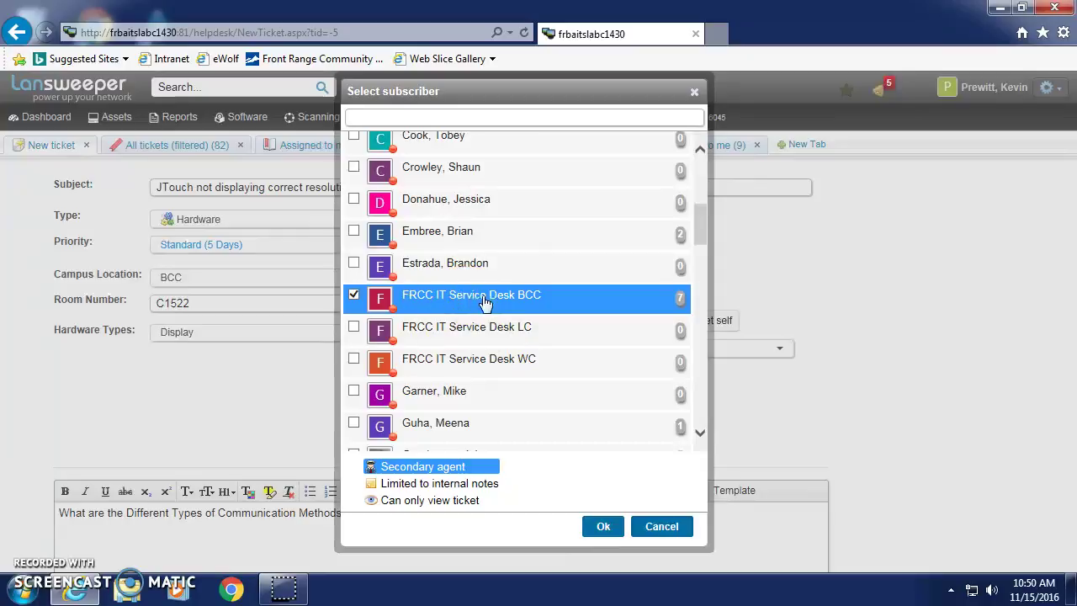
click(429, 484)
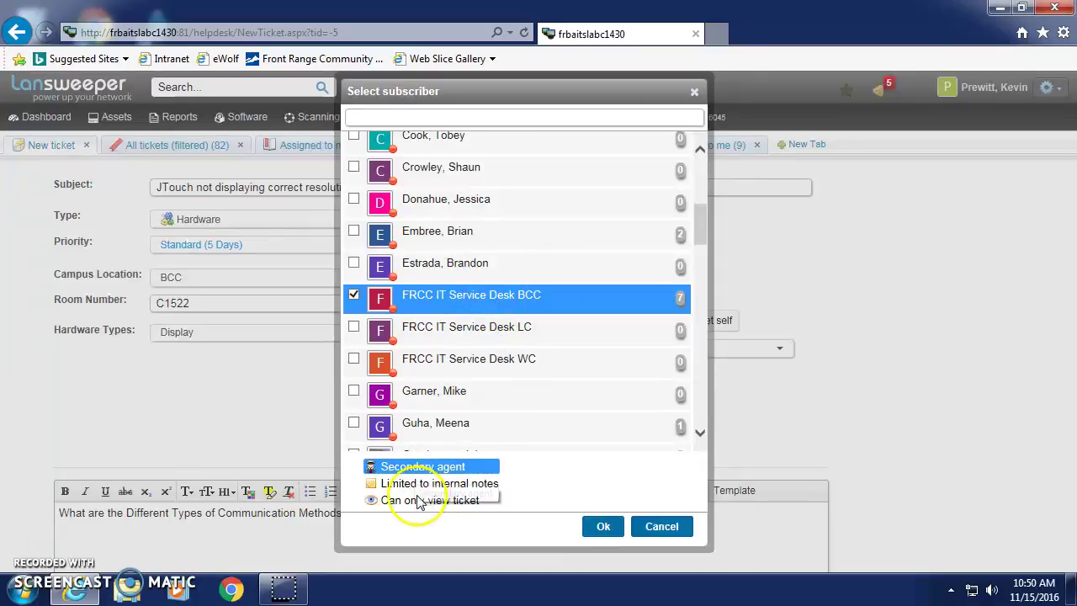
click(406, 486)
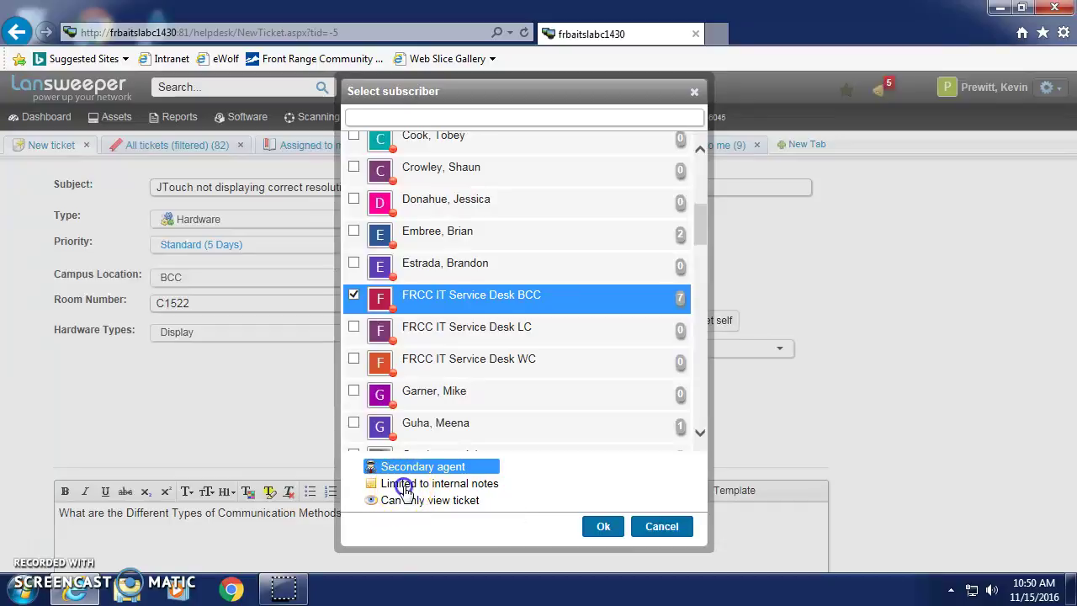
click(604, 526)
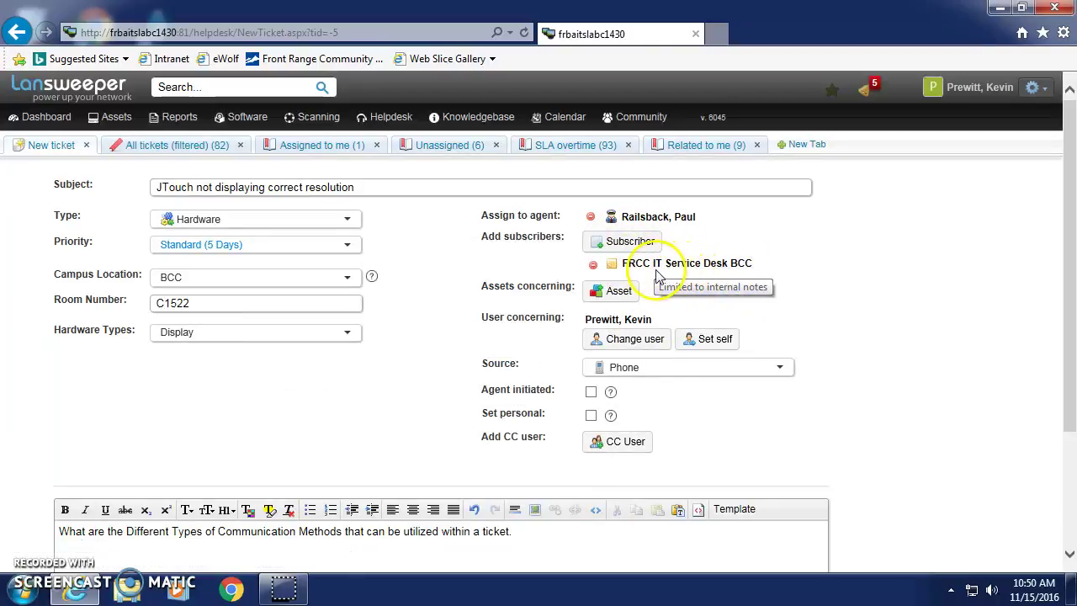
mouse_move(727, 276)
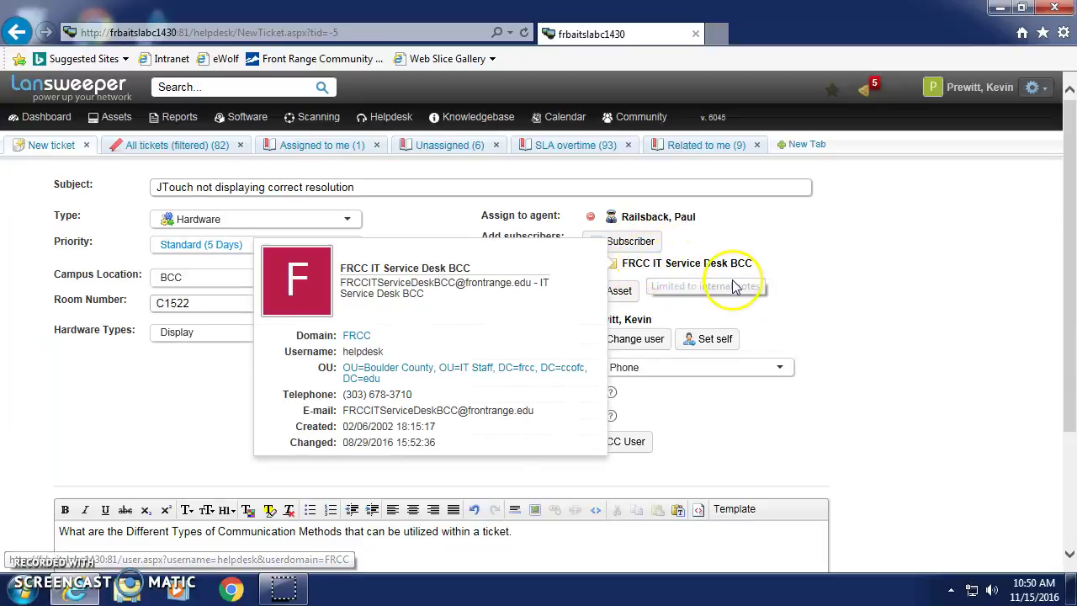
Step: Add the student technician listed just above the service desk staff as another subscriber with the Secondary agent role
click(630, 240)
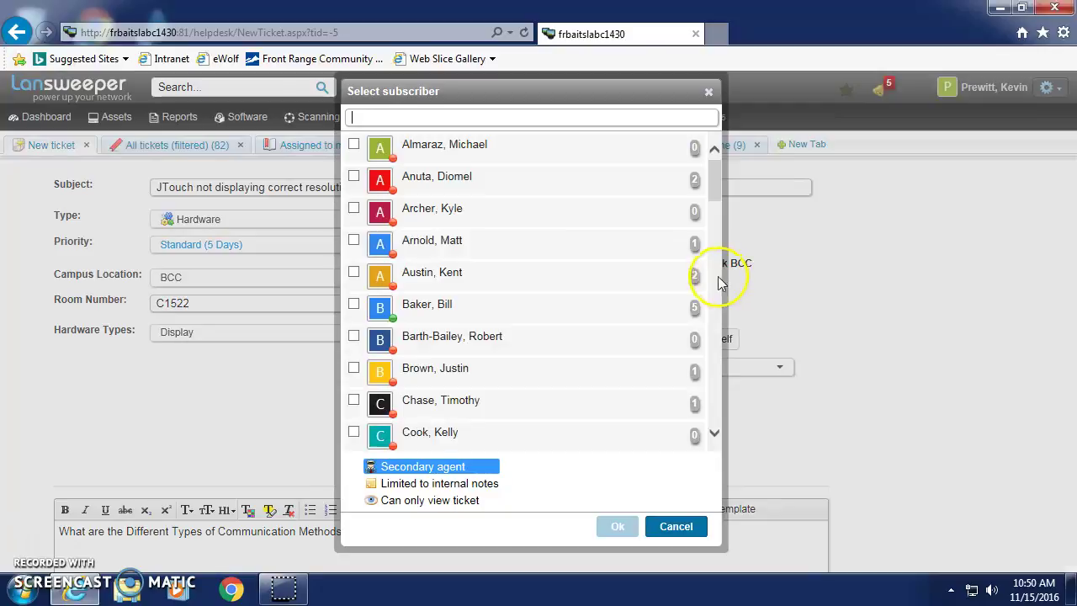
mouse_move(715, 199)
mouse_down()
mouse_move(721, 363)
mouse_move(711, 221)
mouse_up()
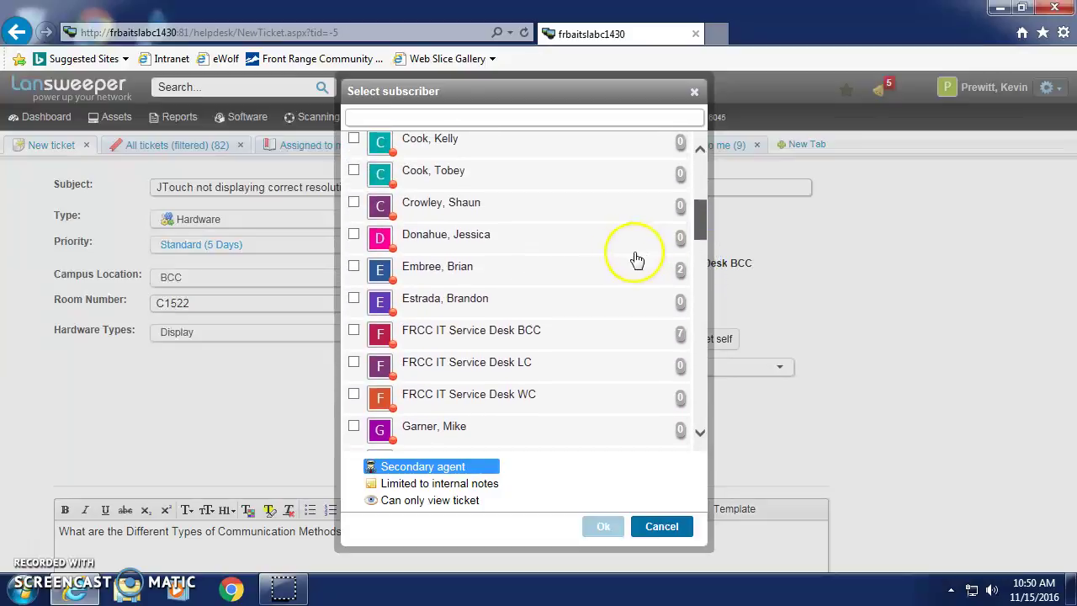
click(354, 171)
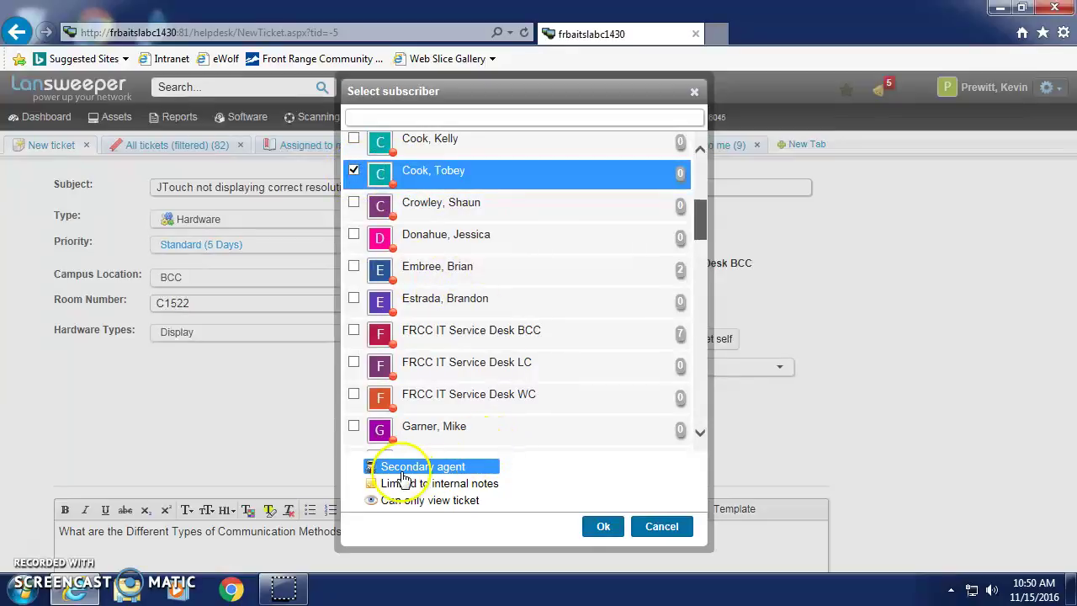
click(602, 526)
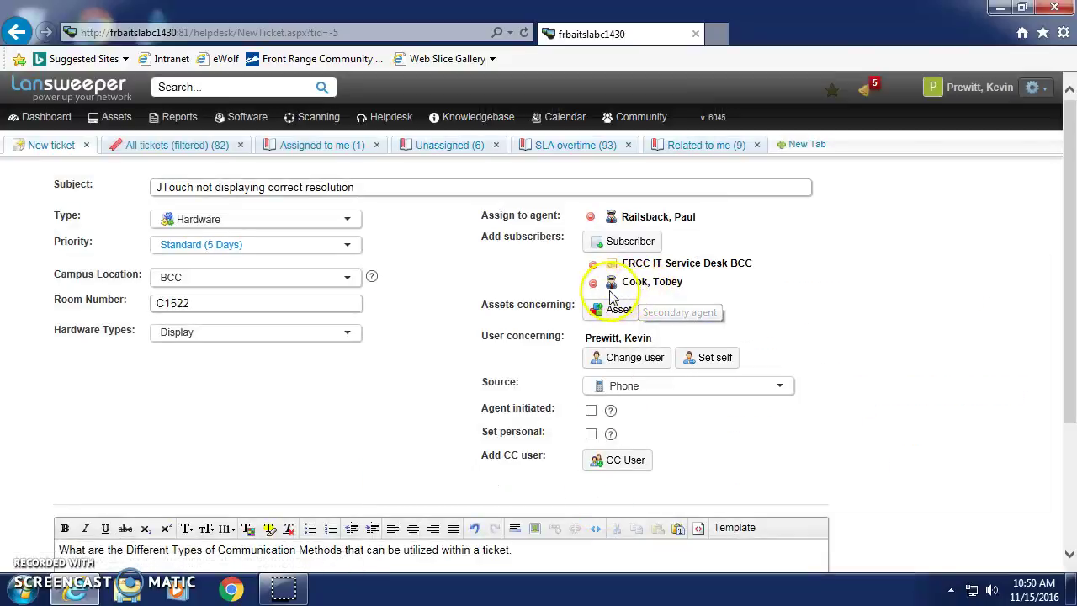
mouse_move(648, 278)
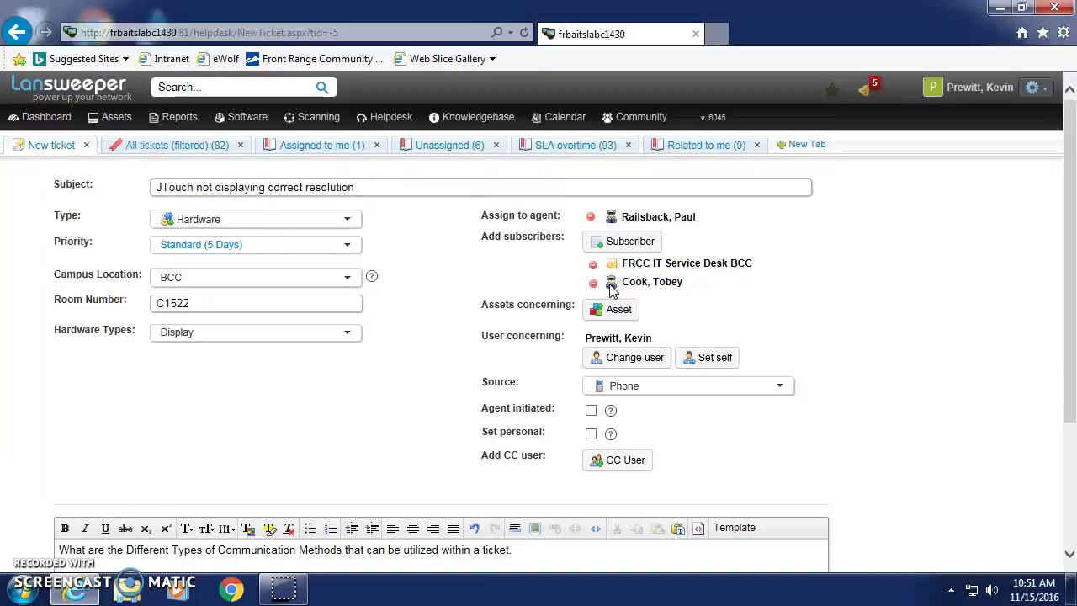
click(621, 241)
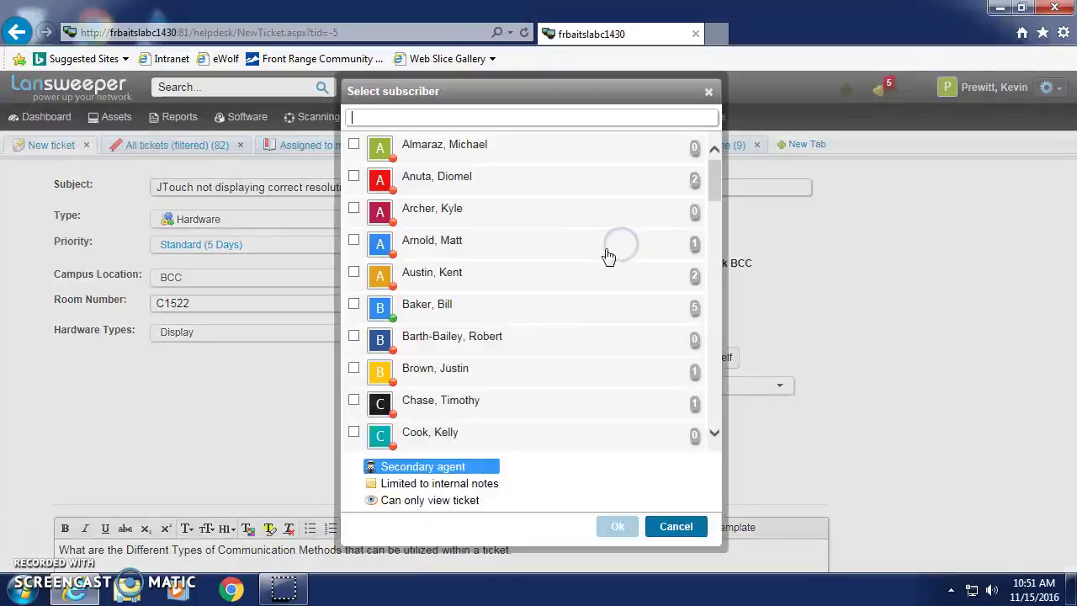
drag(716, 177, 713, 247)
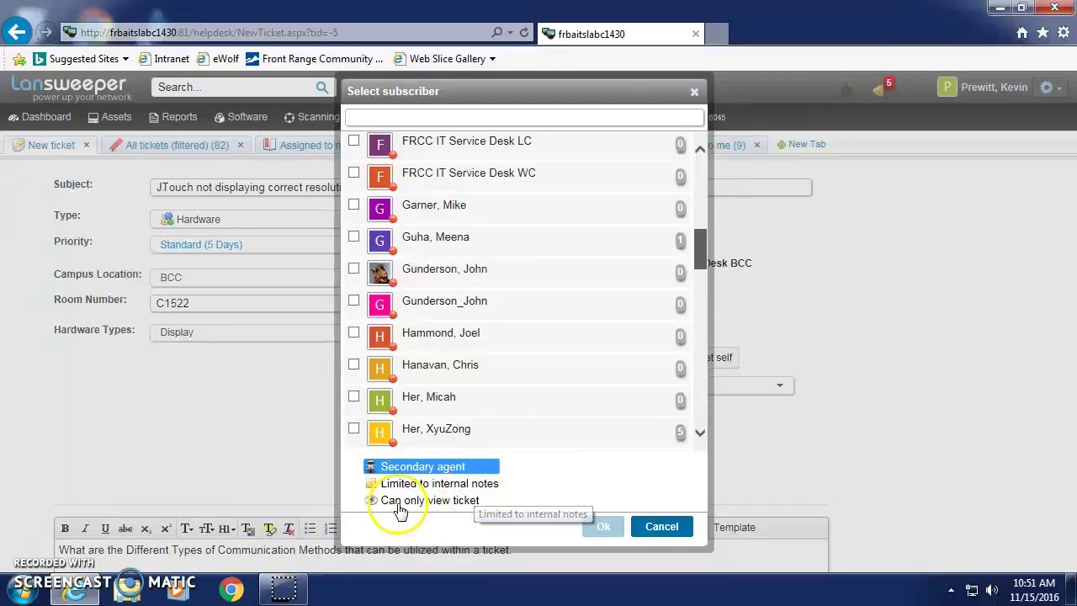
click(655, 528)
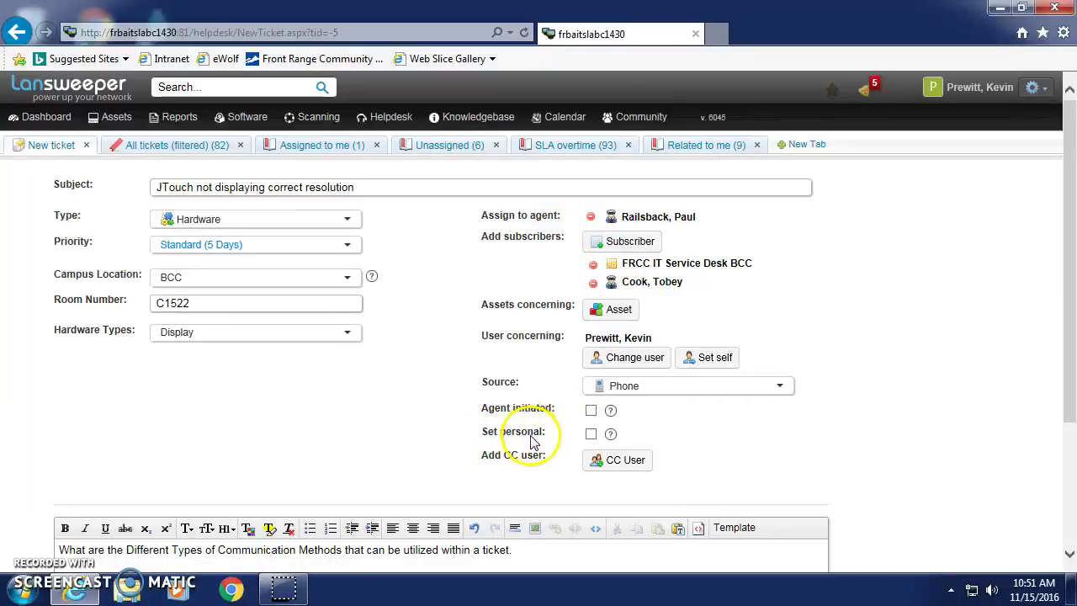
Step: Read the help for the Set personal option, try enabling it on the ticket, and clear it again
mouse_move(612, 439)
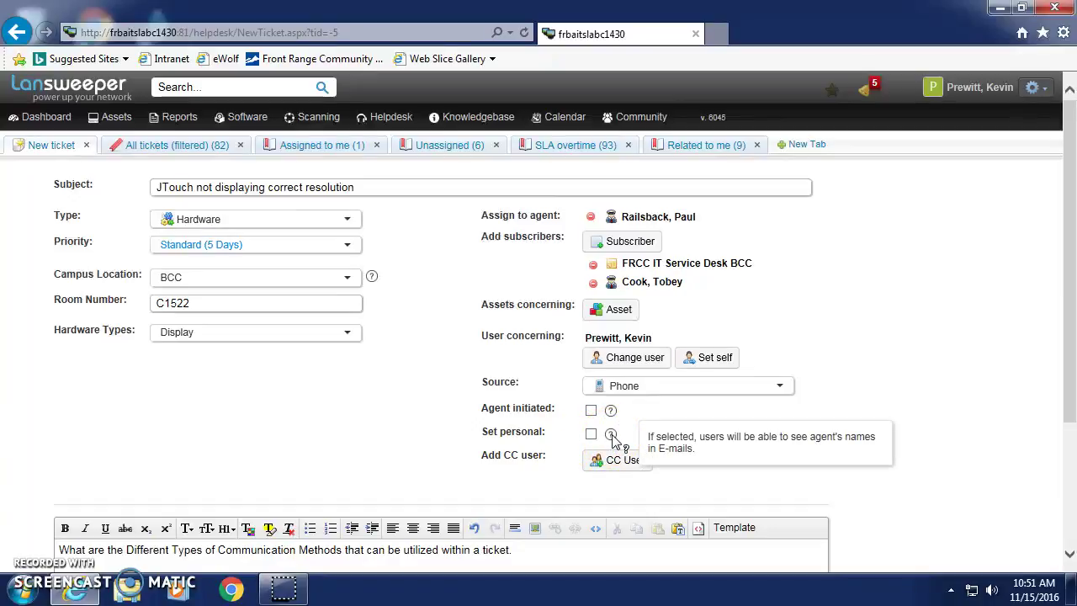
click(611, 439)
click(611, 439)
click(621, 461)
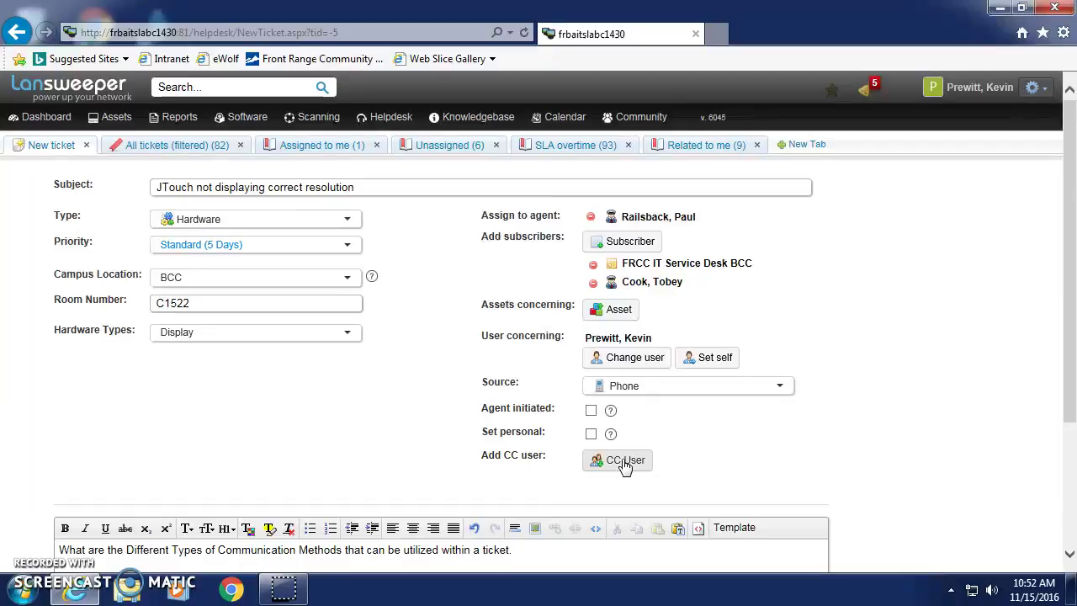
click(631, 467)
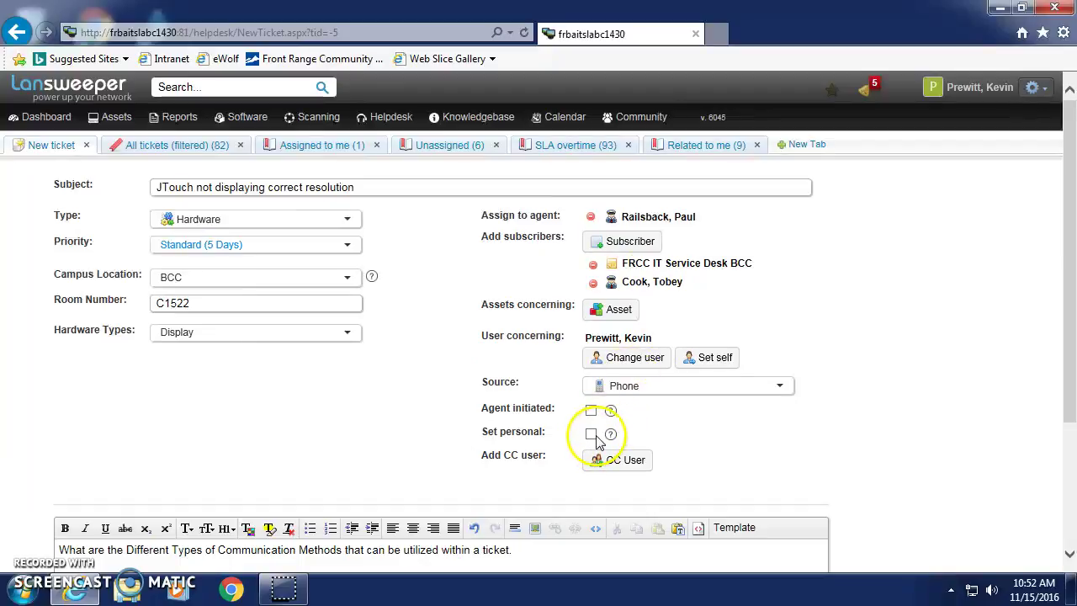
mouse_move(612, 436)
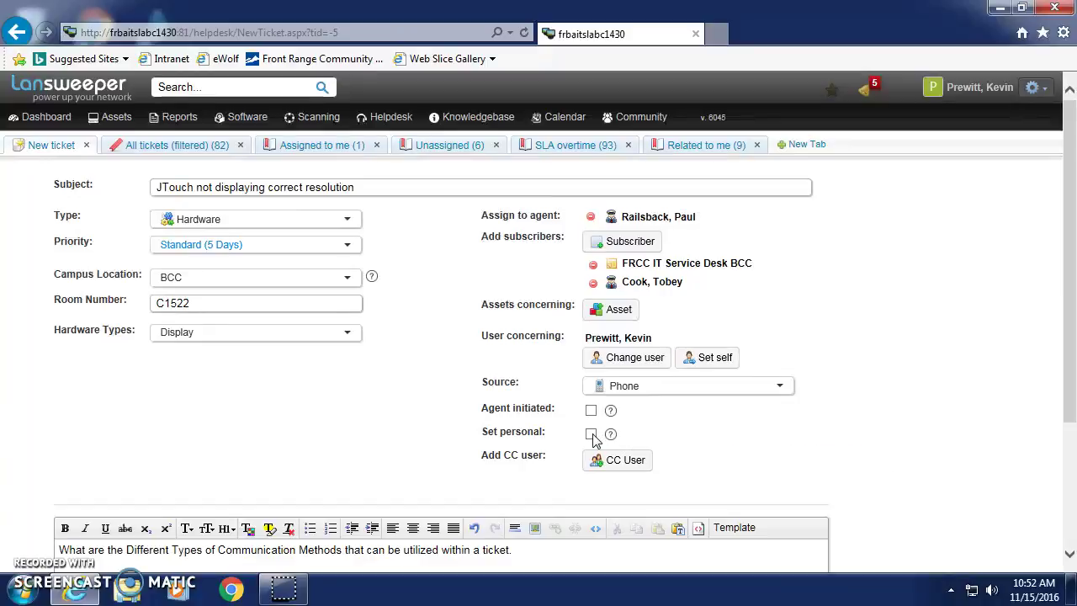
click(592, 434)
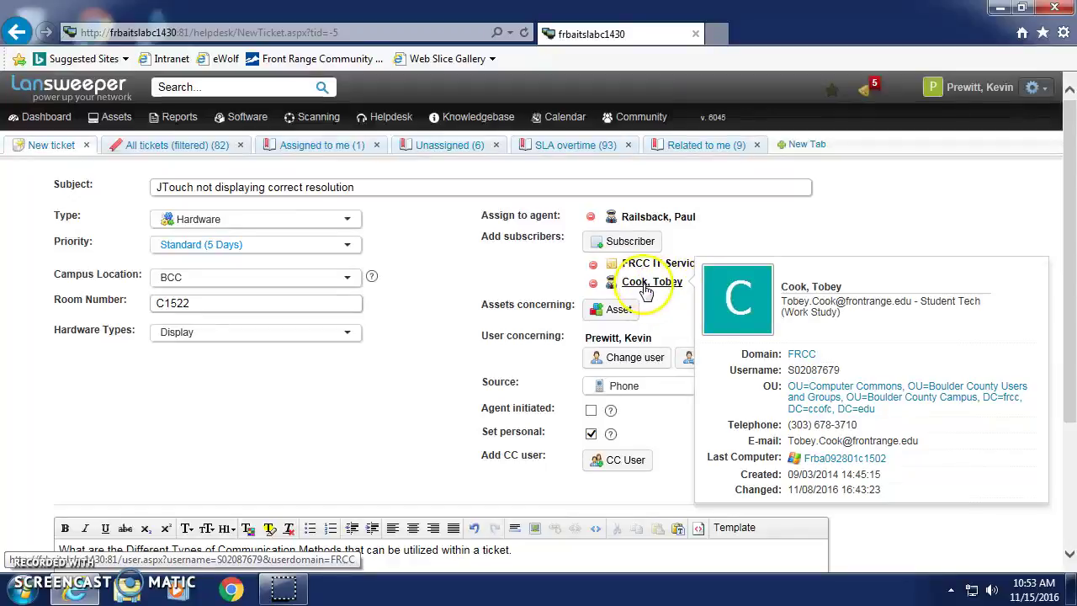
mouse_move(635, 290)
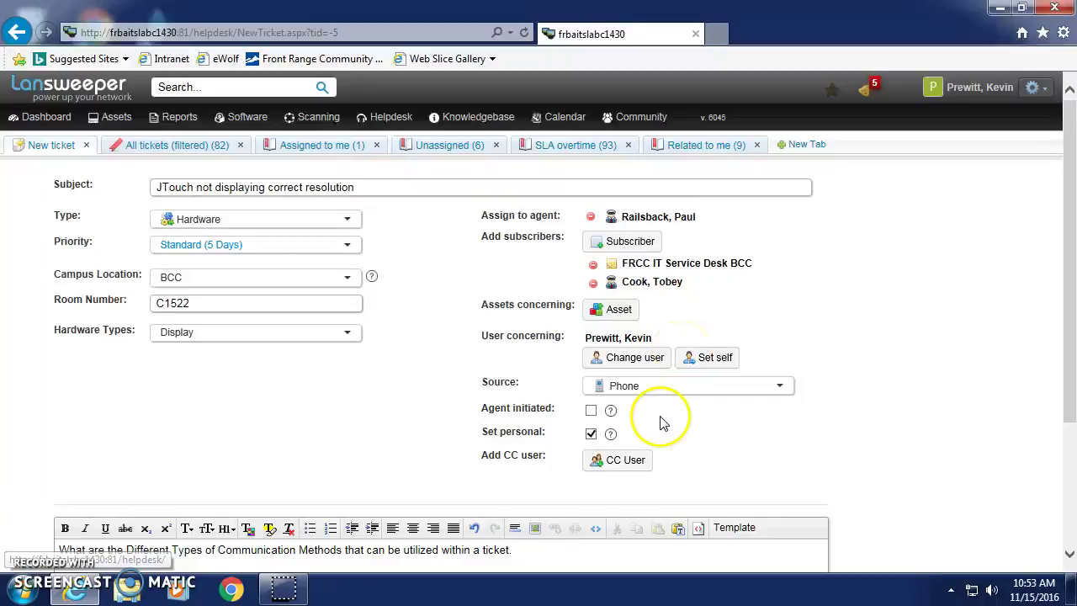
click(591, 436)
click(592, 436)
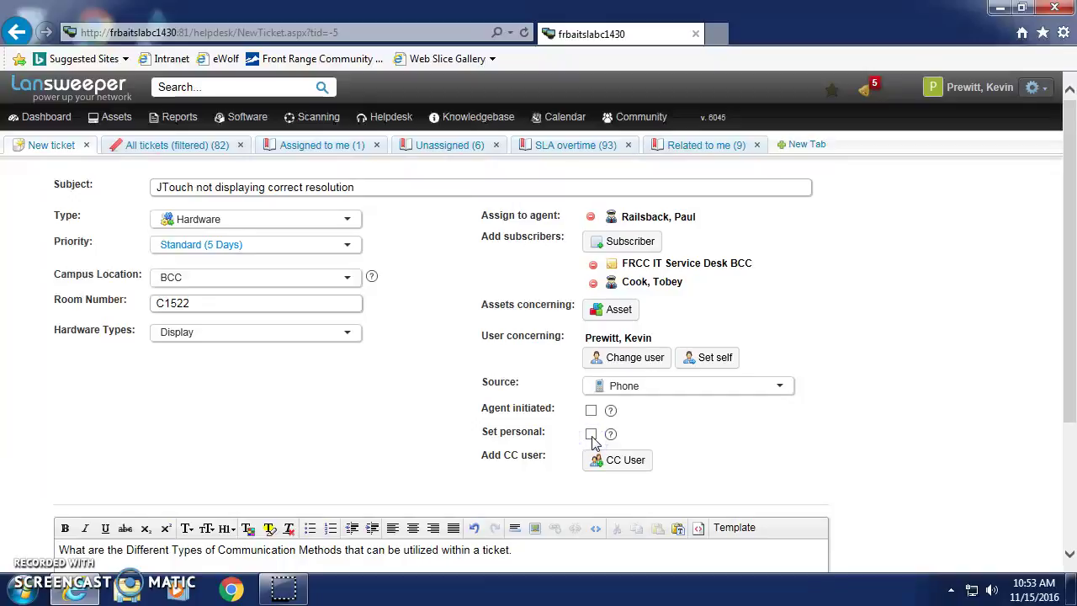
click(599, 444)
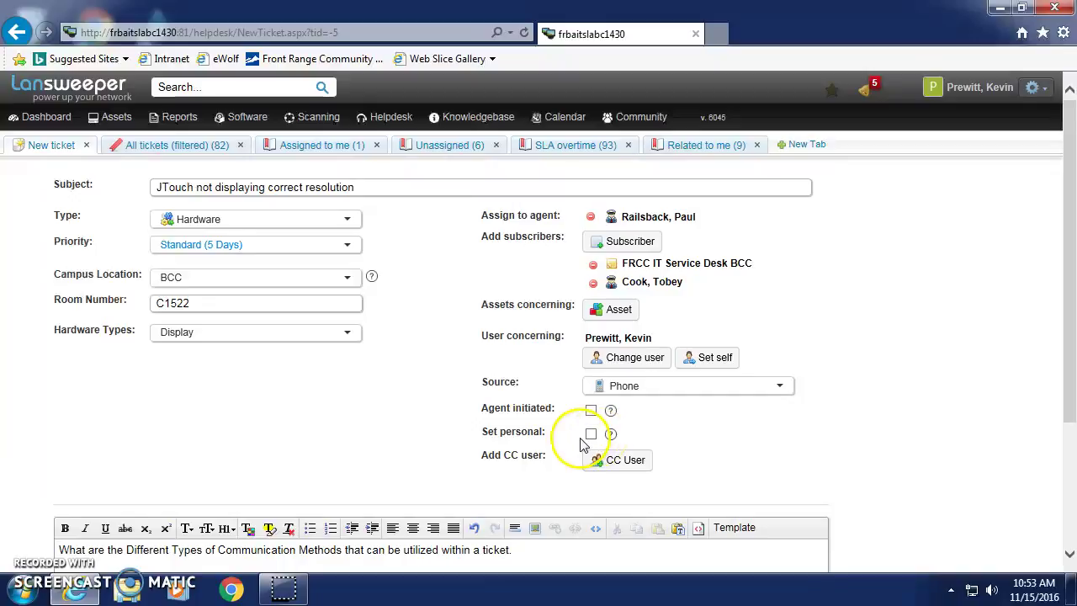
mouse_move(611, 436)
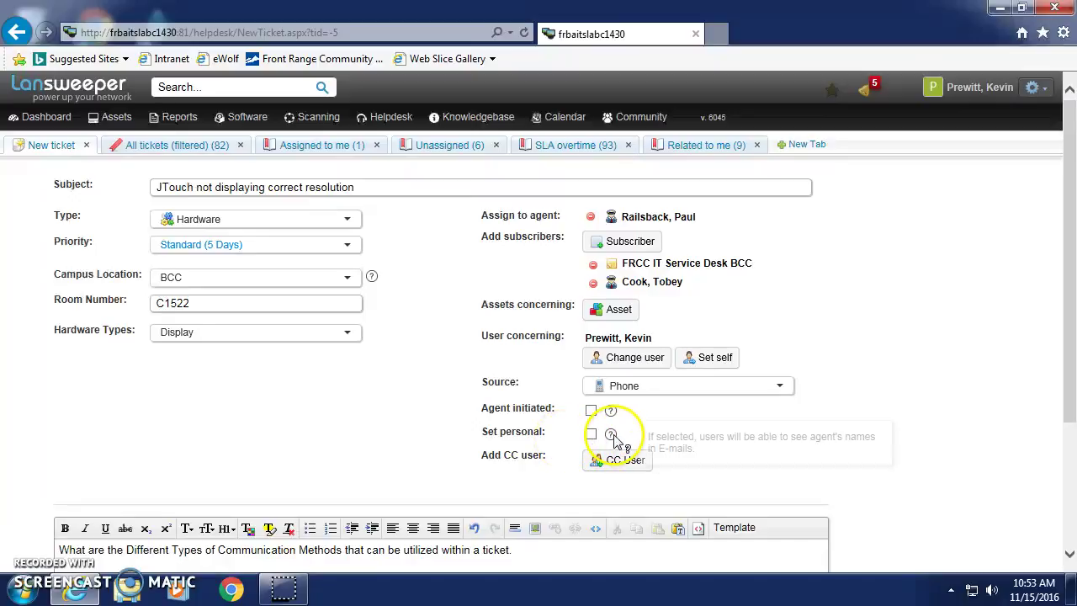
Step: Duplicate the new ticket page in a second browser tab and examine the personal markers in the All tickets list there
click(592, 434)
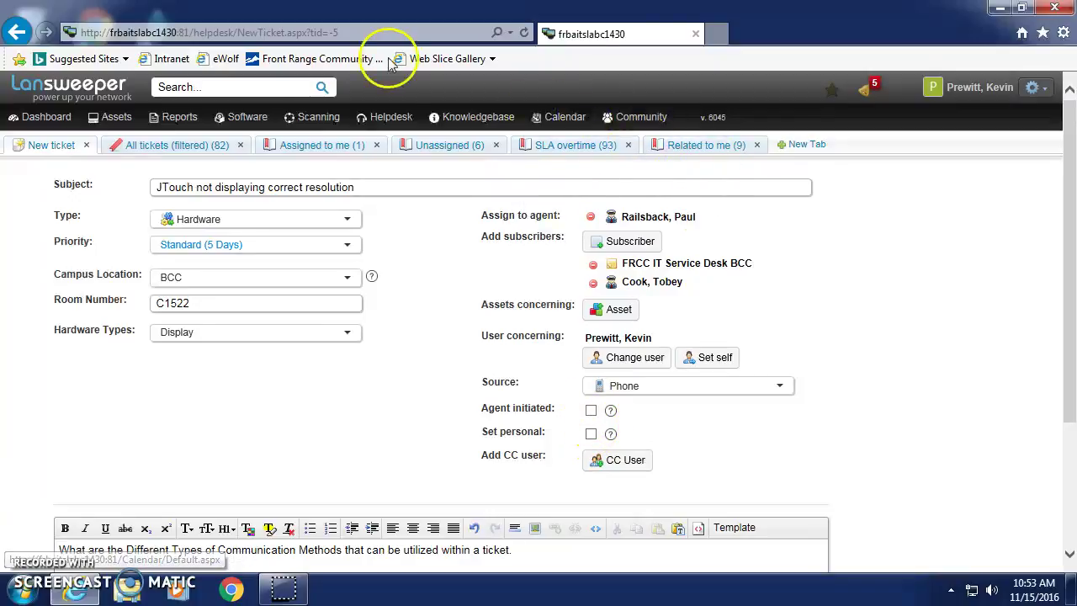
right_click(616, 36)
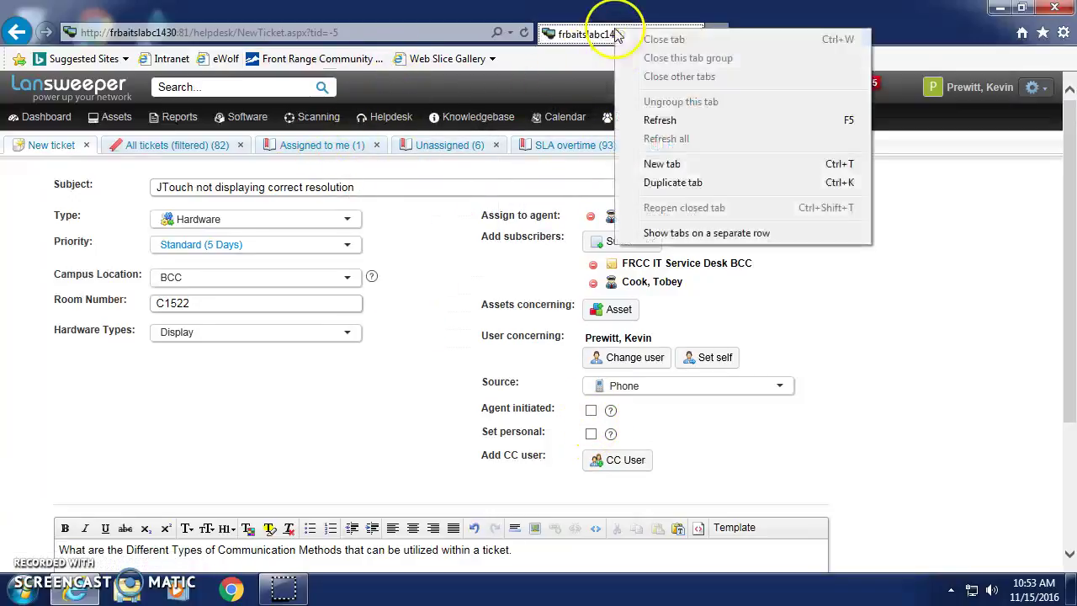
click(672, 181)
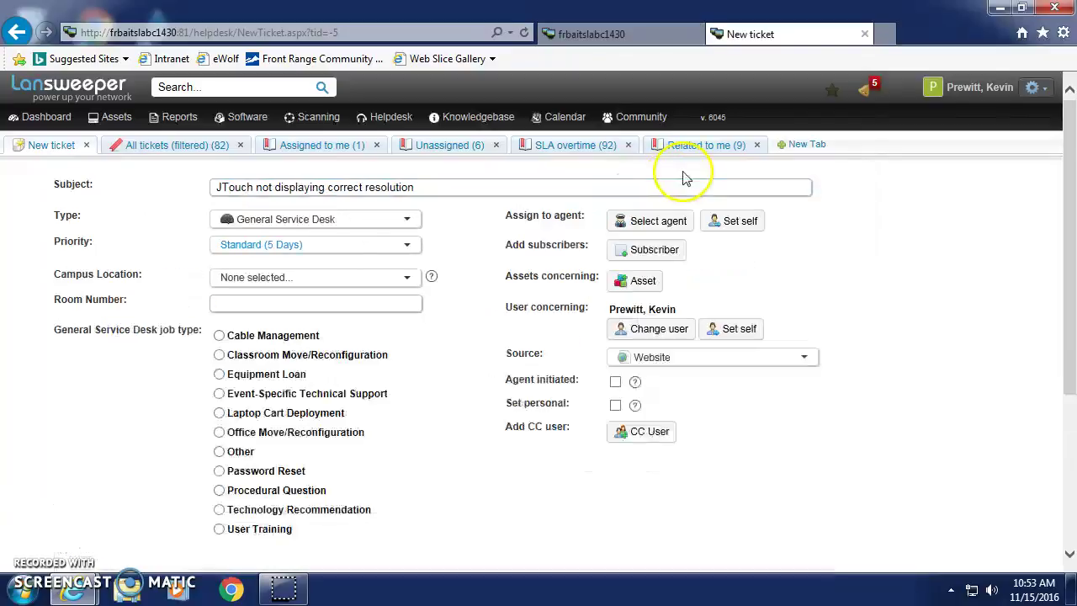
click(179, 150)
click(491, 297)
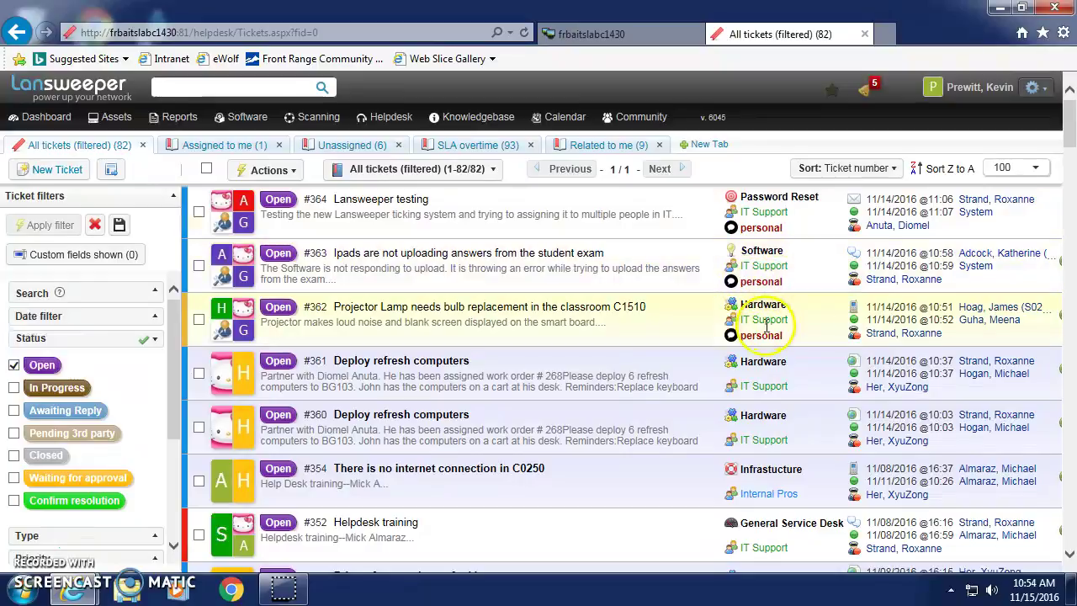
Step: Look at the first Deploy refresh computers ticket in the list, go back, and return to the original new ticket form
click(756, 384)
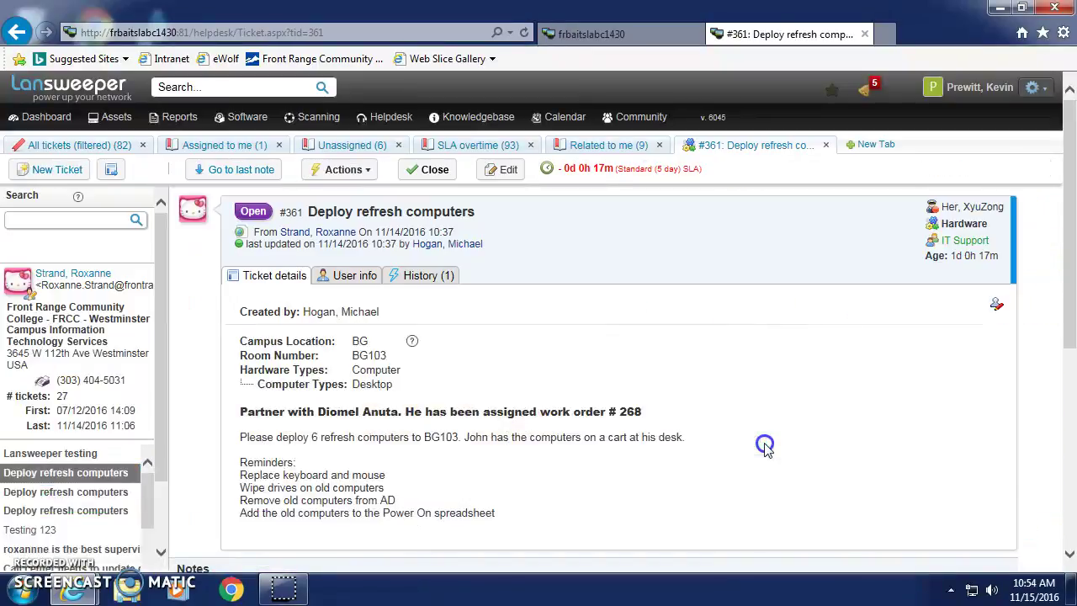
click(17, 32)
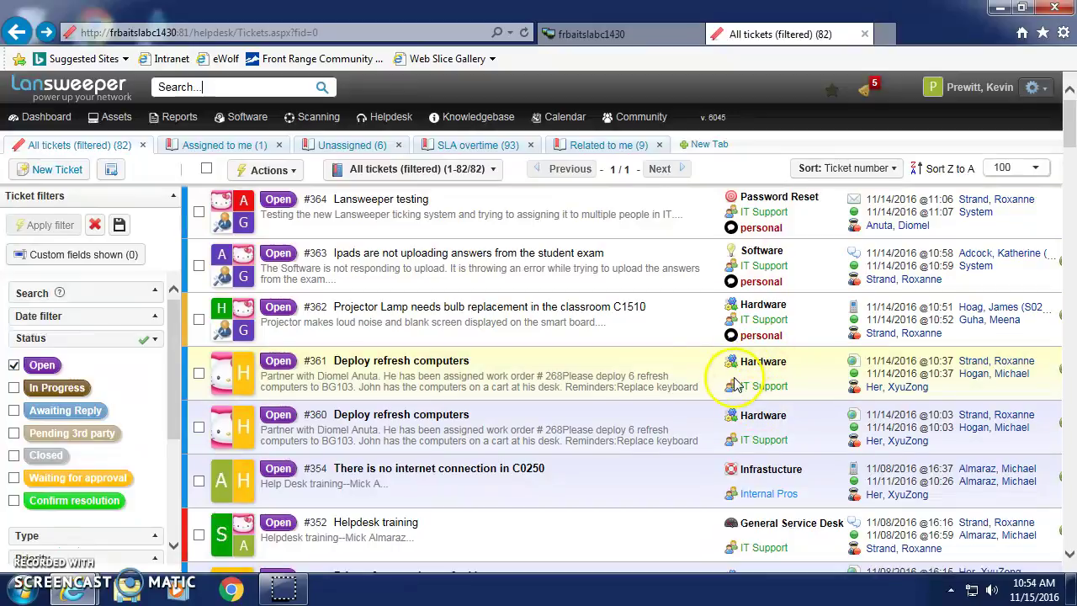
click(630, 36)
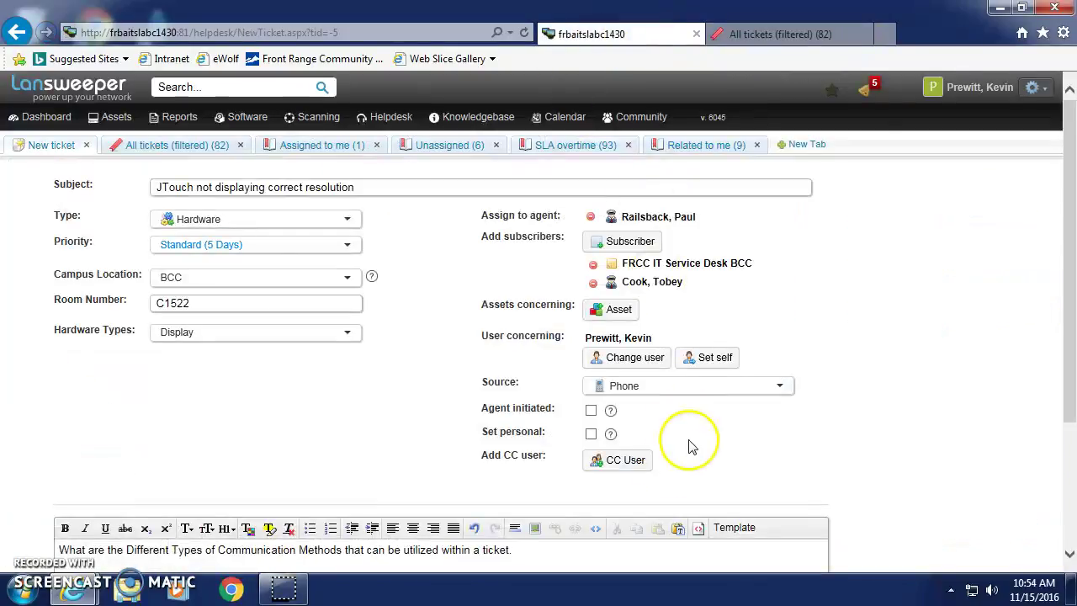
click(592, 435)
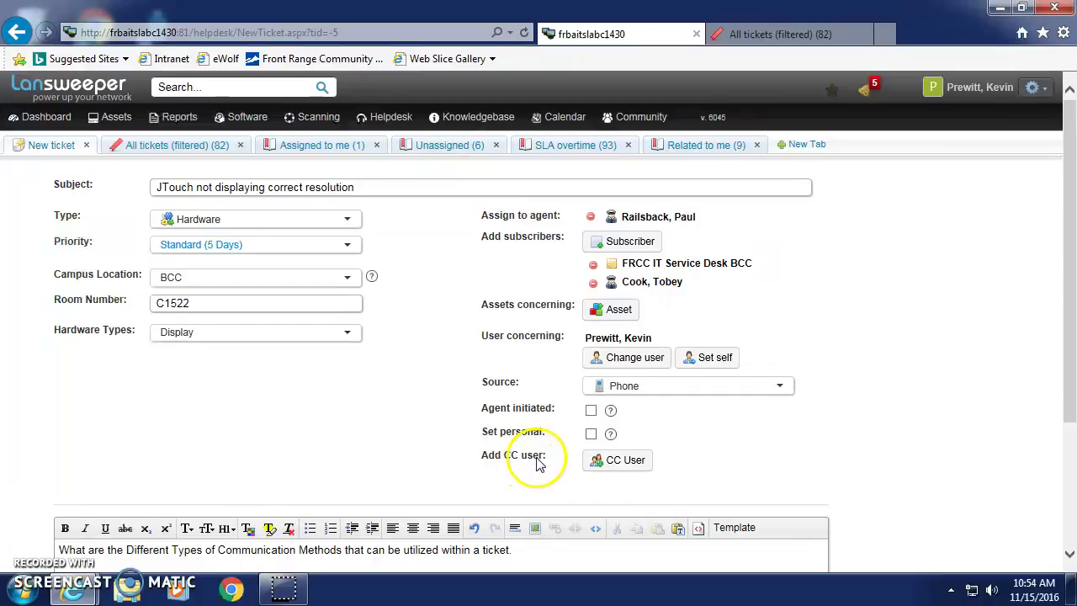
Step: Search the users by surname and add the first matching faculty member as a CC user on the ticket
click(620, 461)
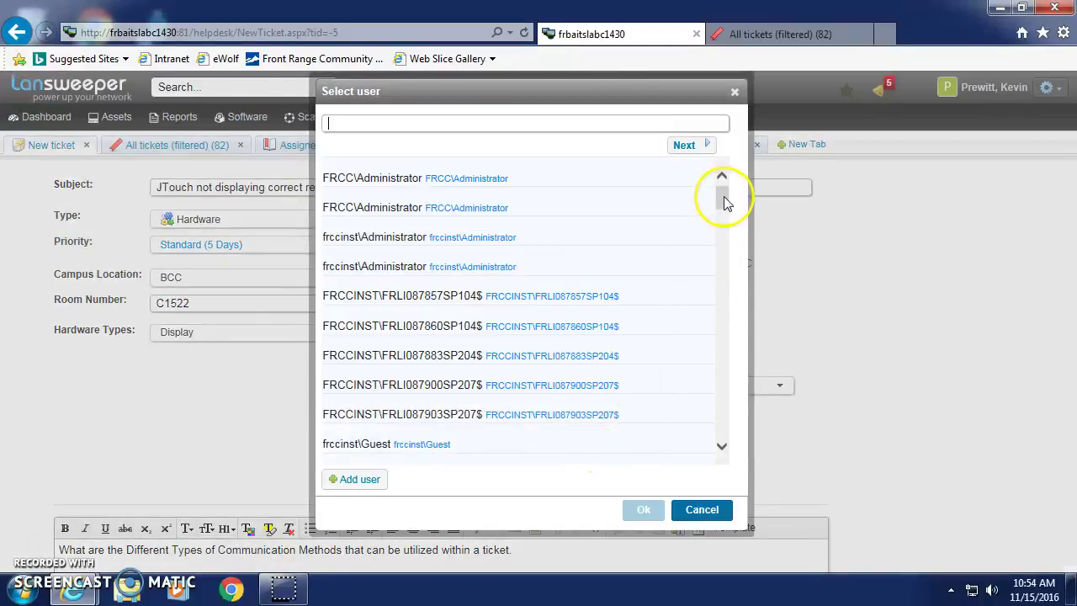
drag(721, 202, 726, 303)
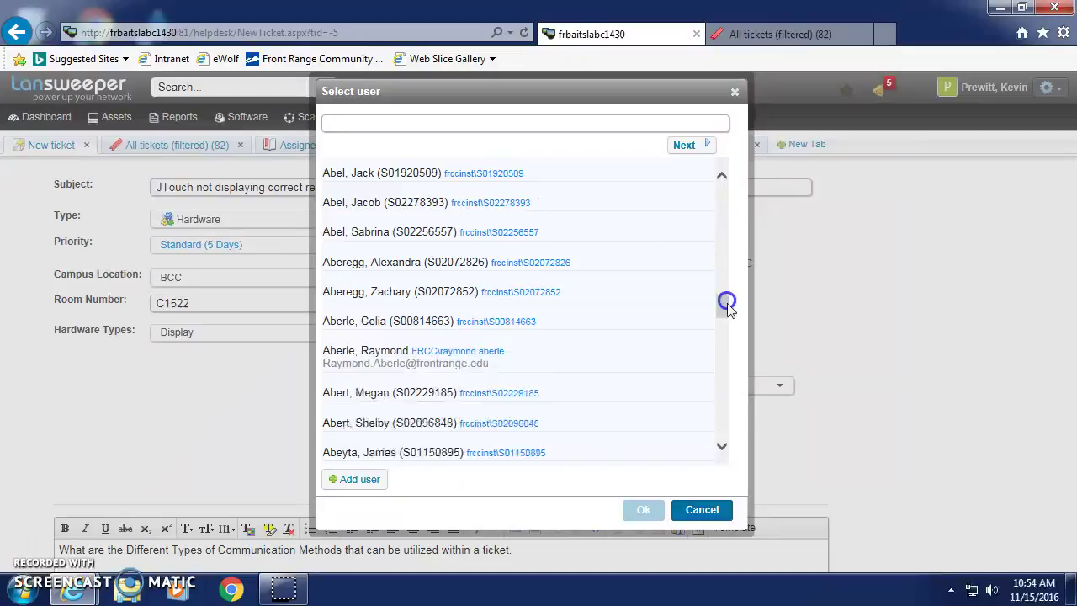
click(352, 124)
click(444, 116)
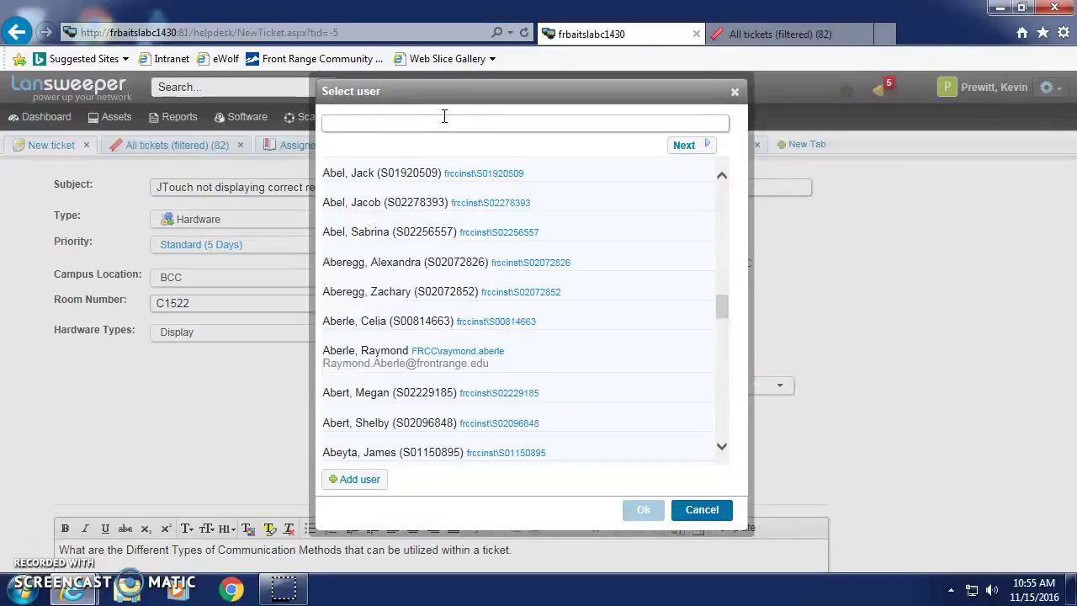
text(craven)
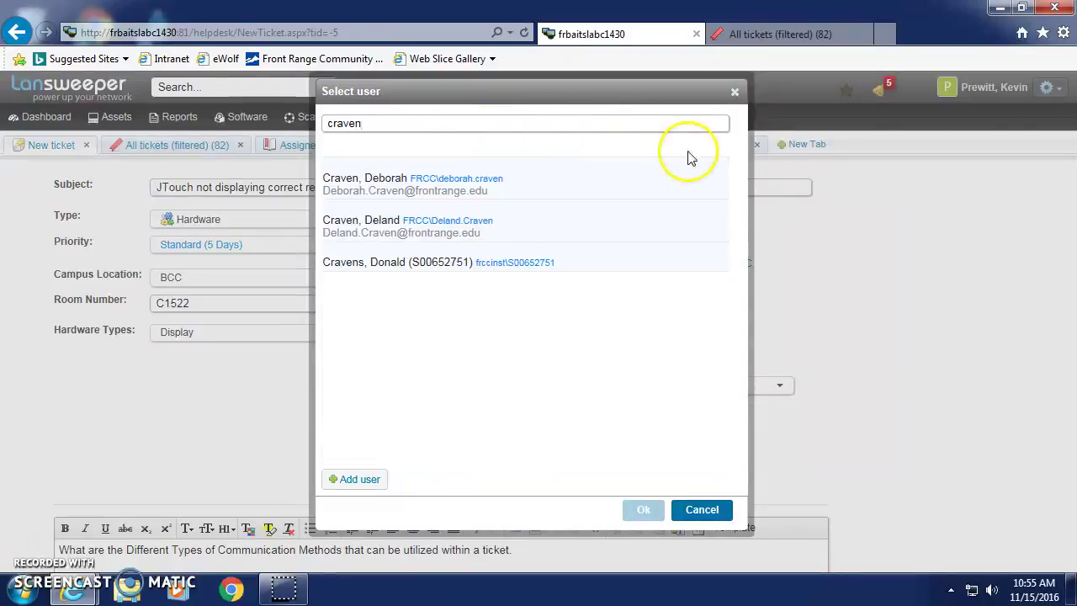
mouse_move(656, 166)
click(448, 184)
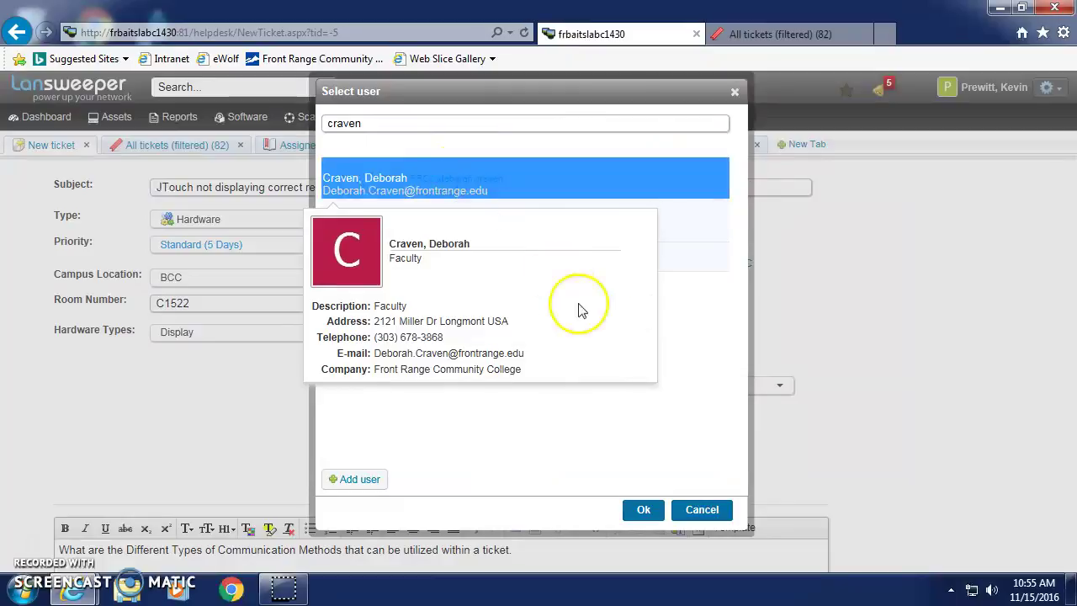
click(644, 512)
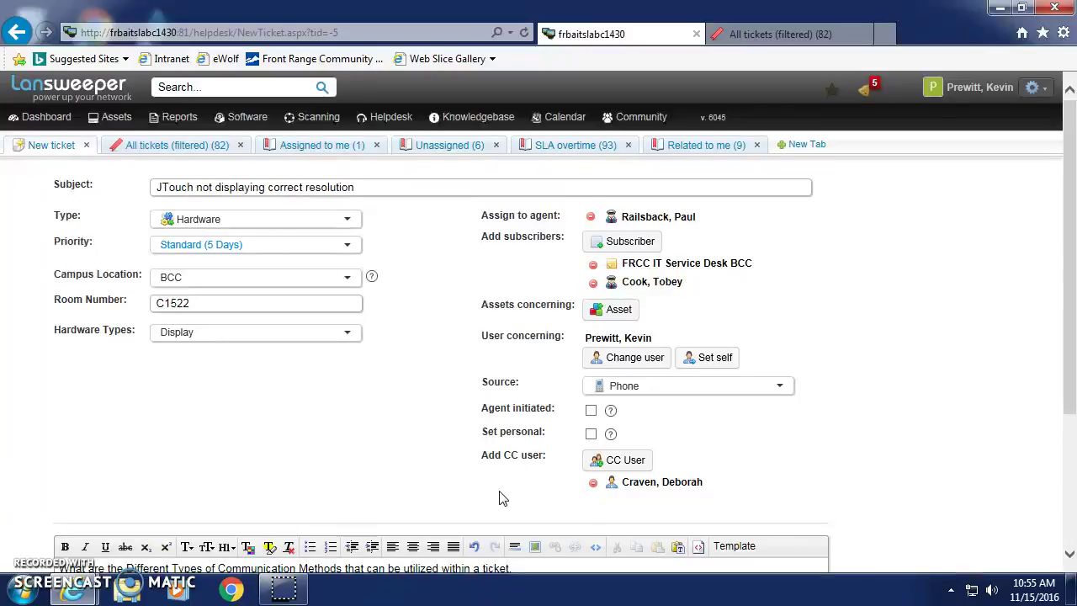
Step: Add a second CC user by searching for another surname and choosing the third matching person
click(623, 460)
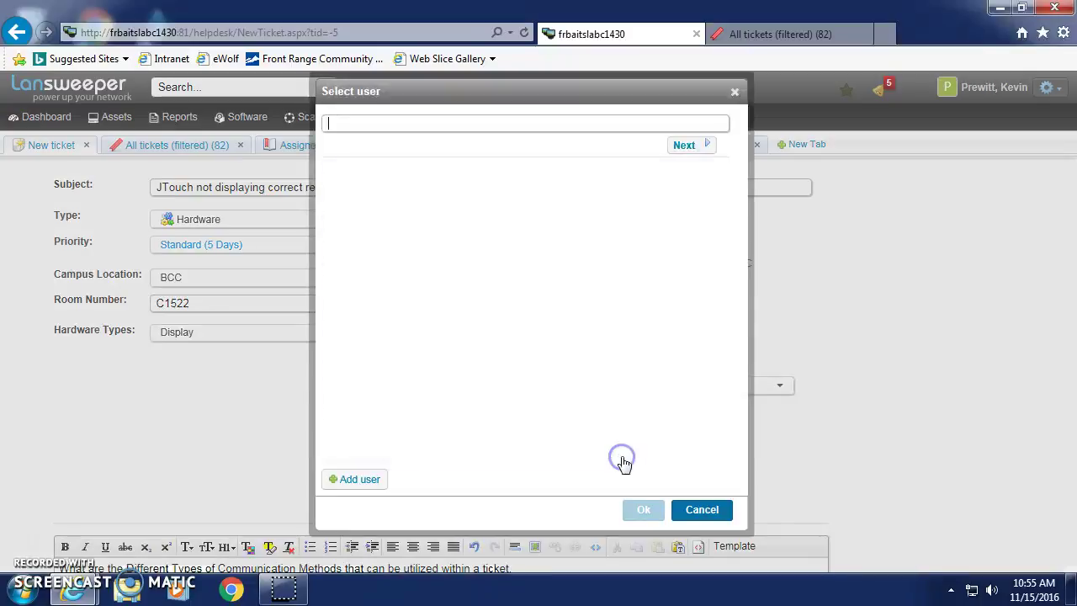
mouse_move(454, 181)
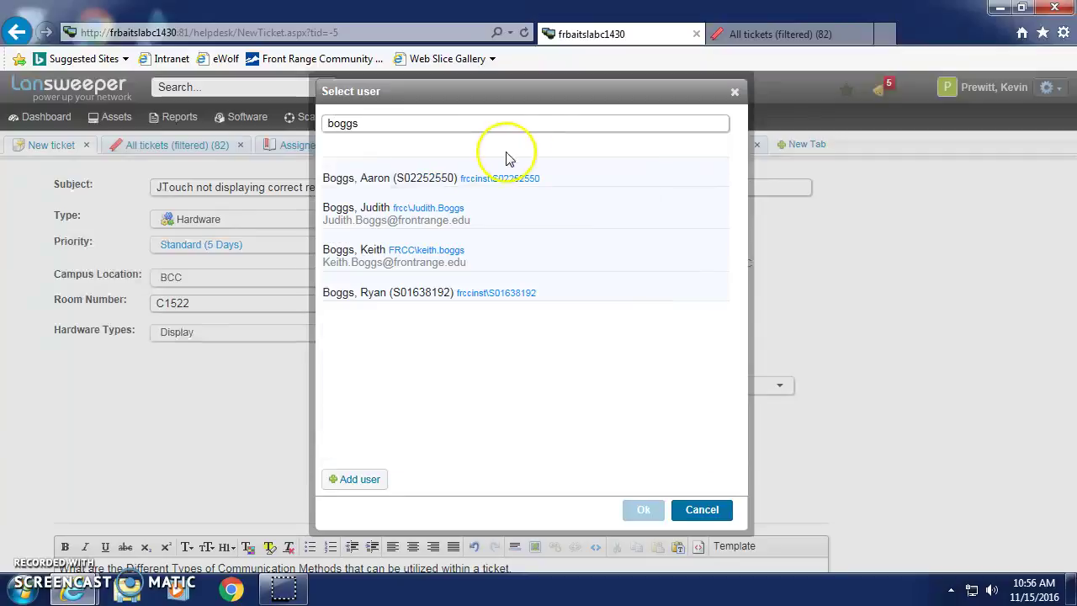
click(404, 251)
click(643, 509)
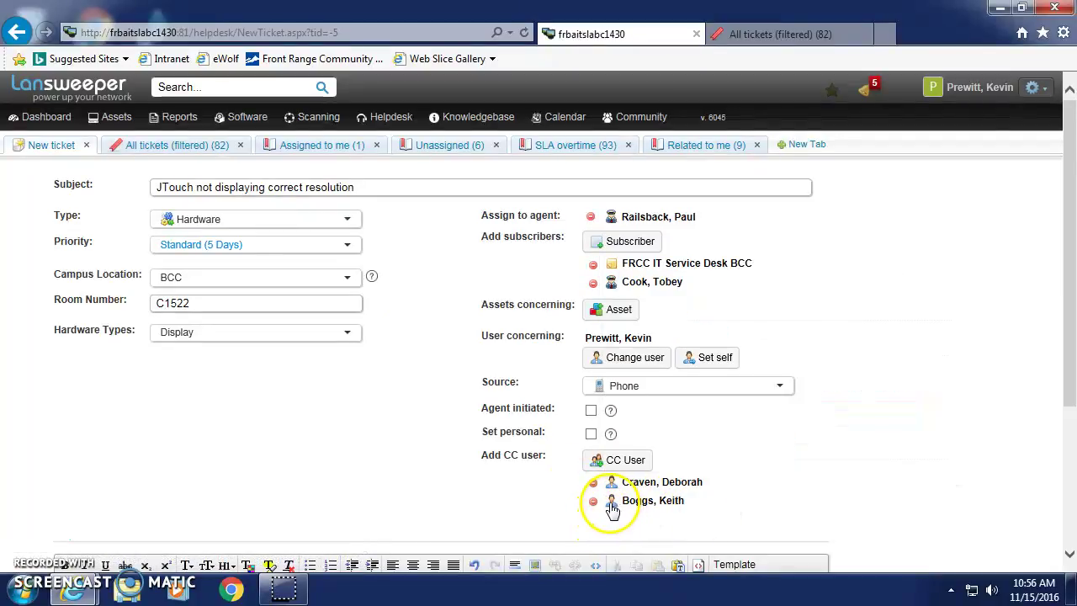
click(613, 487)
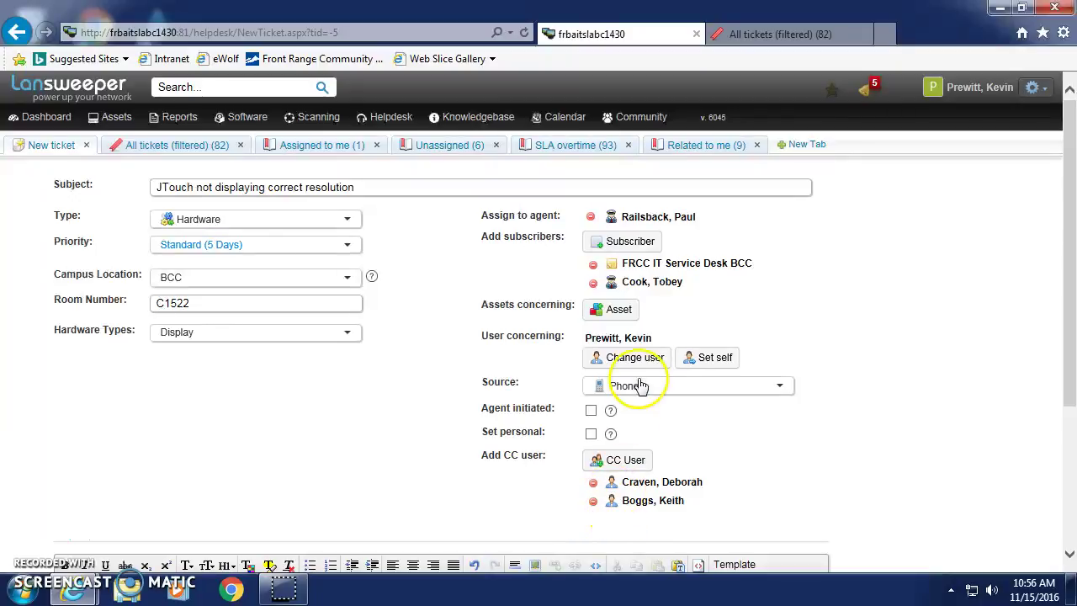
Step: Review the ticket's agent, subscribers, CC users and description, and send the ticket
mouse_move(614, 289)
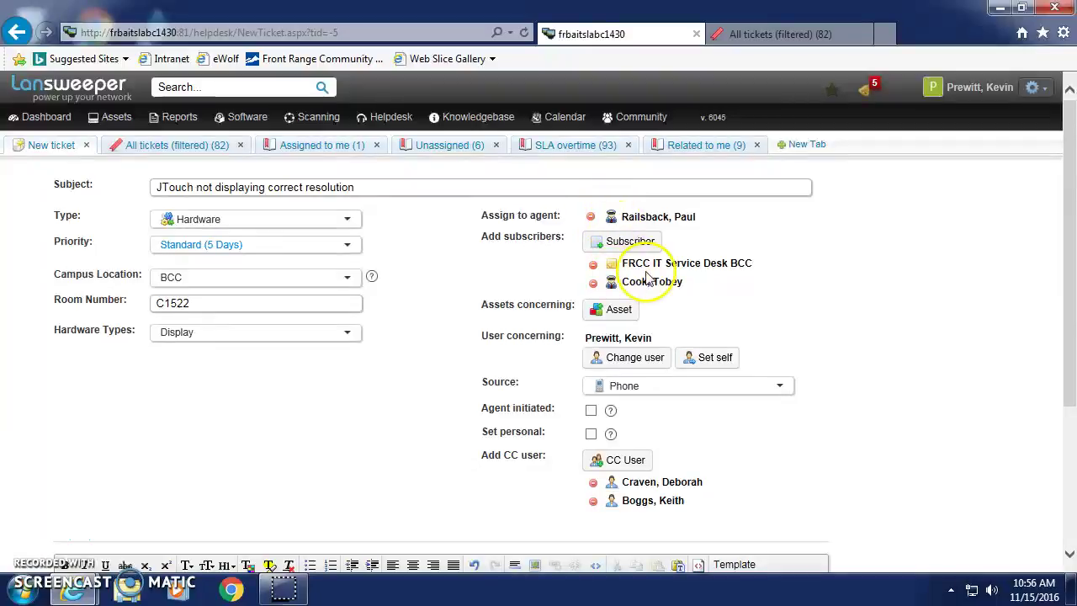
mouse_move(681, 264)
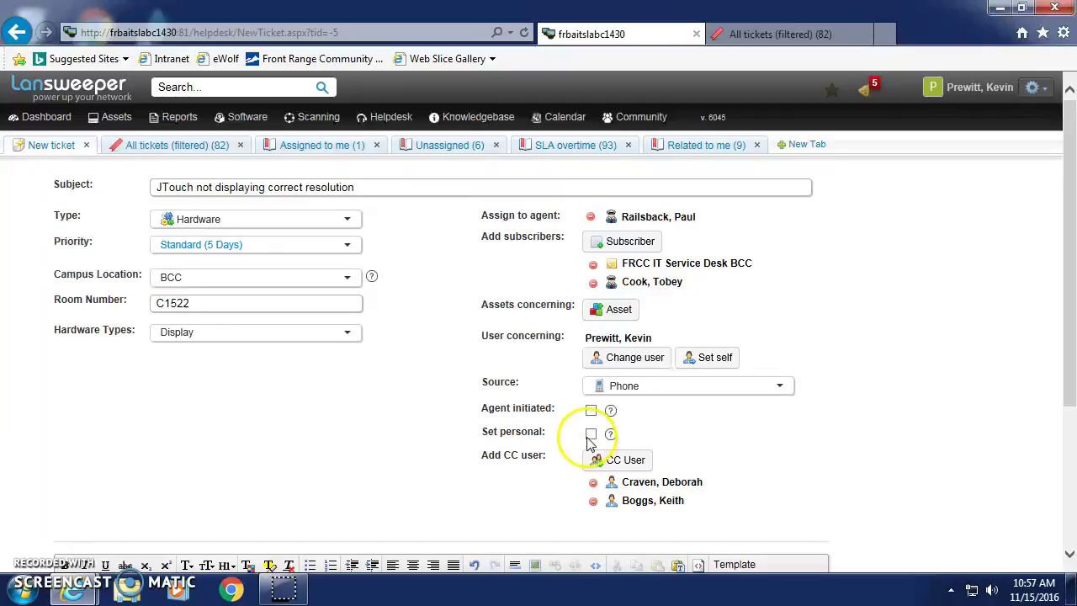
scroll(591, 443, down, 3)
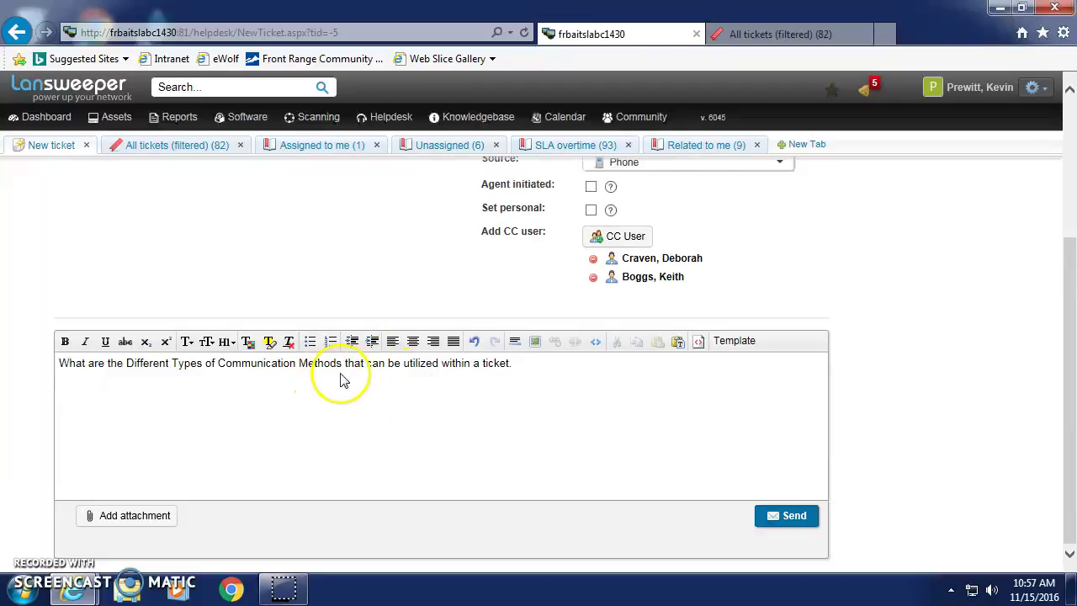
scroll(329, 293, up, 3)
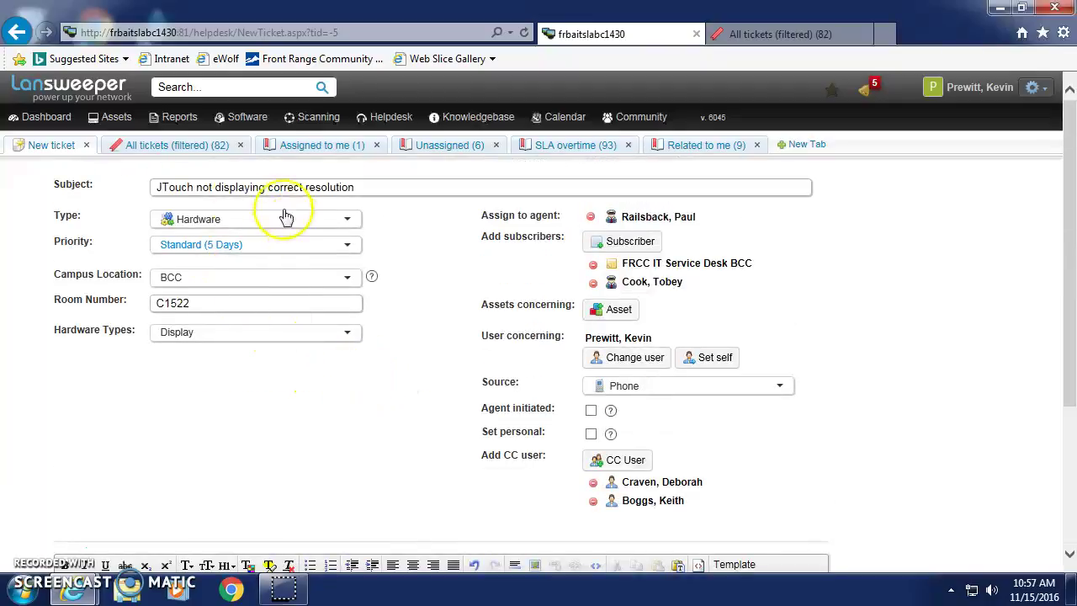
scroll(414, 429, down, 3)
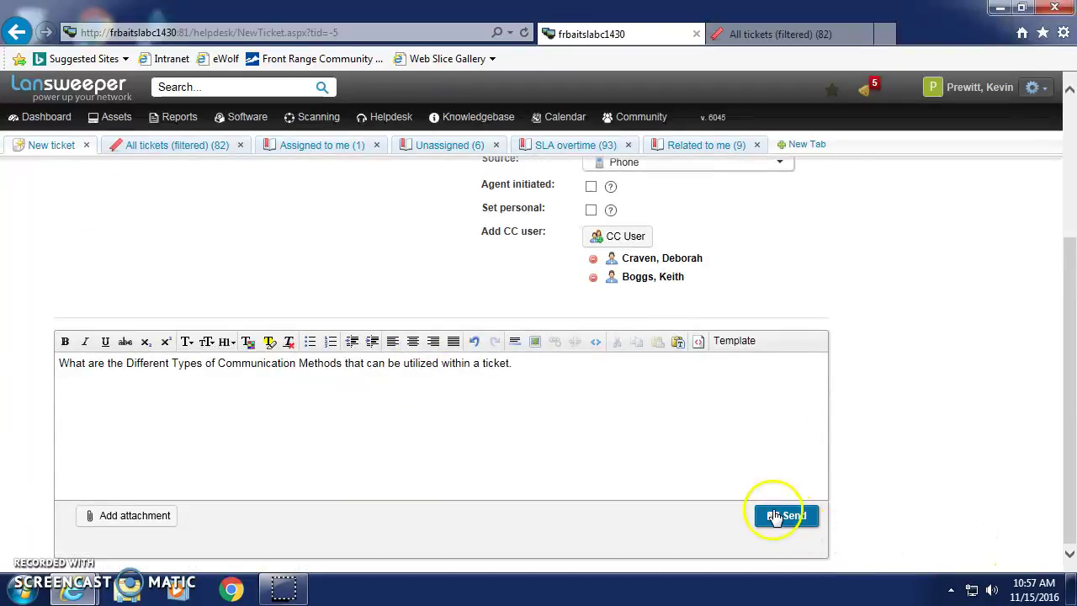
click(774, 516)
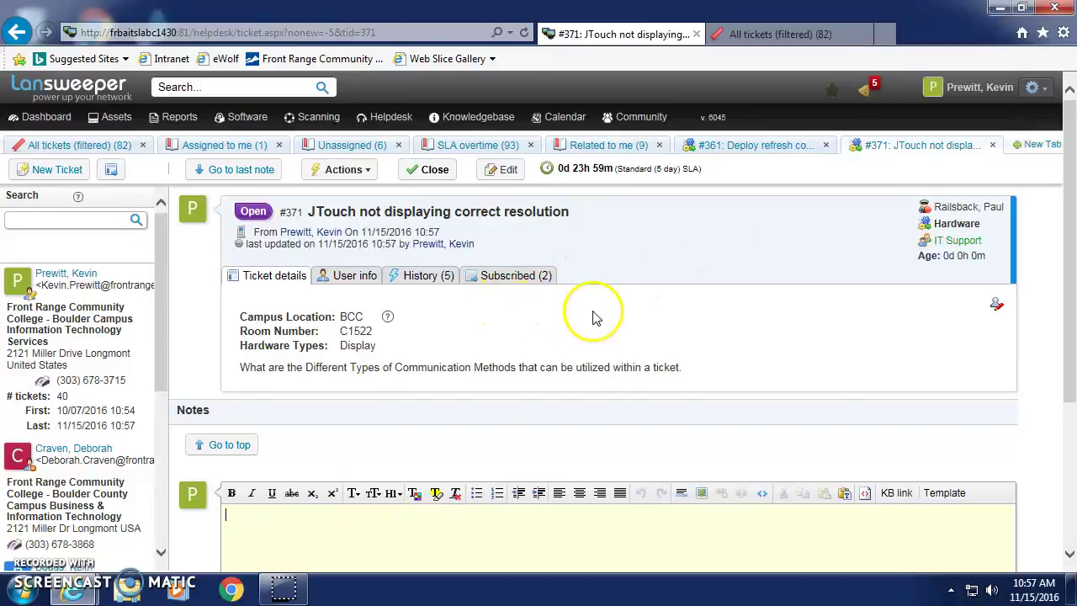
Step: Examine the sent ticket's subscribers and their Secondary agent, Internal notes only and Watch Only roles
scroll(594, 317, down, 3)
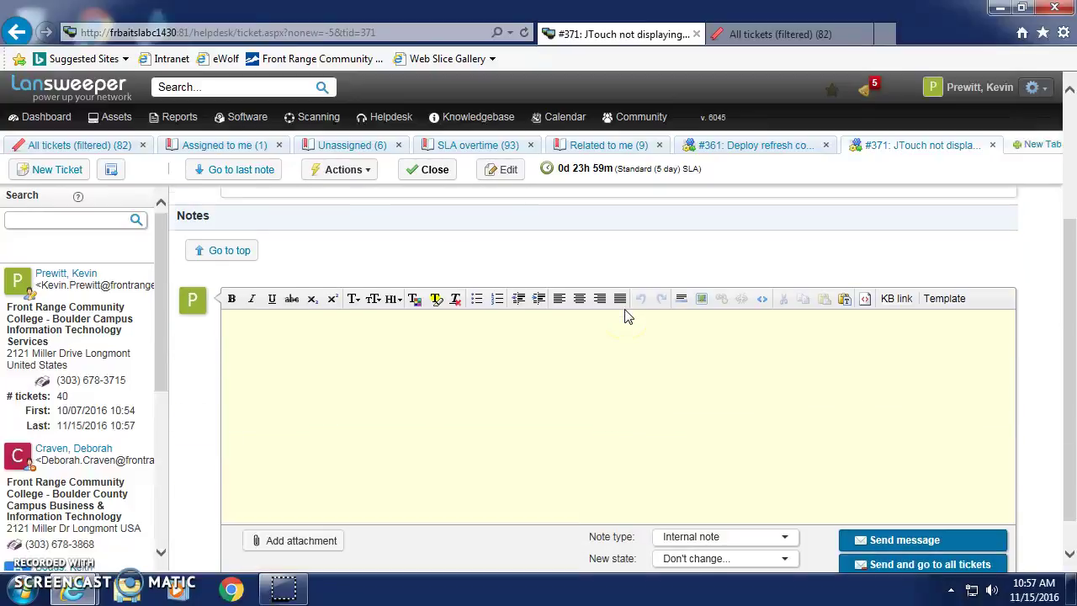
scroll(625, 316, up, 3)
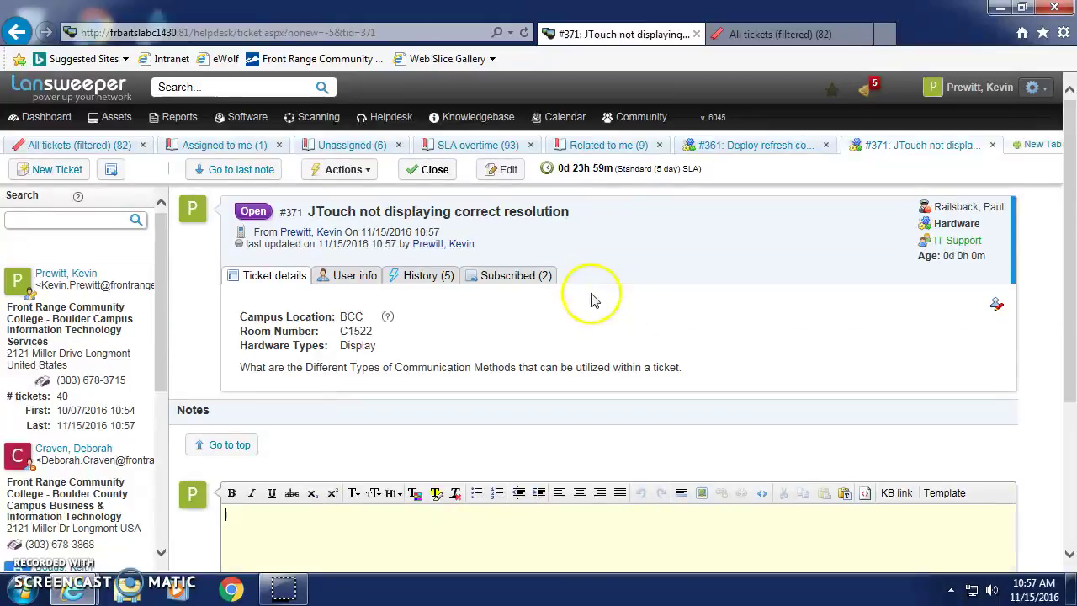
click(522, 279)
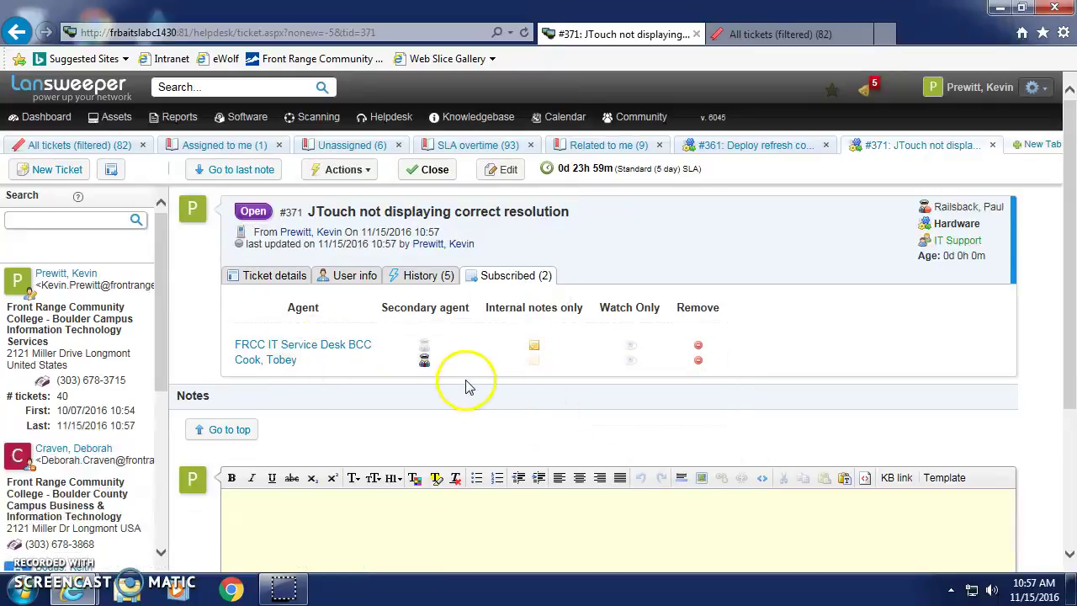
click(427, 361)
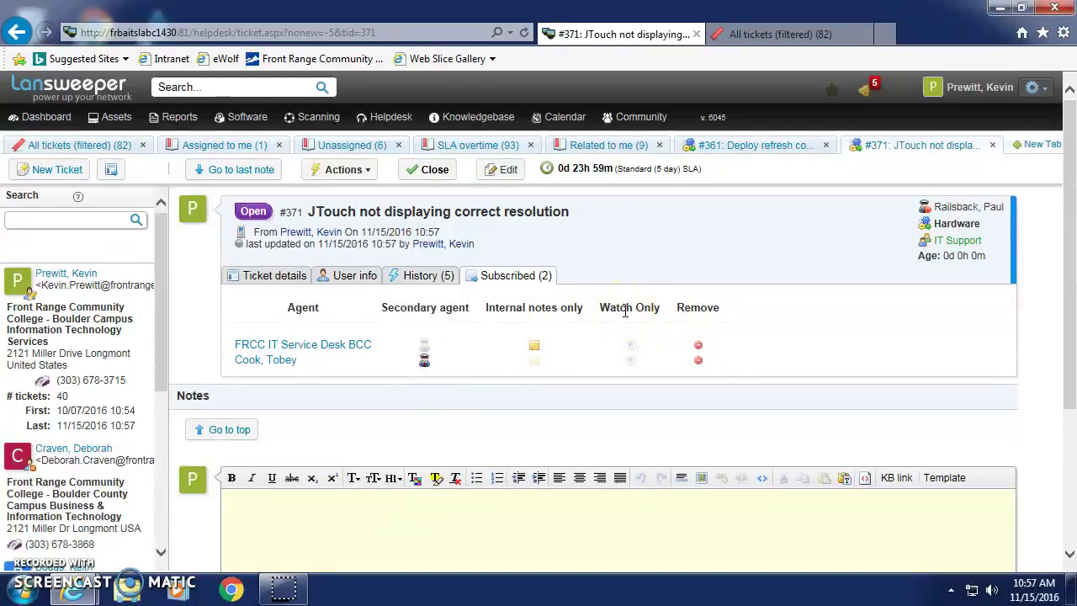
click(624, 345)
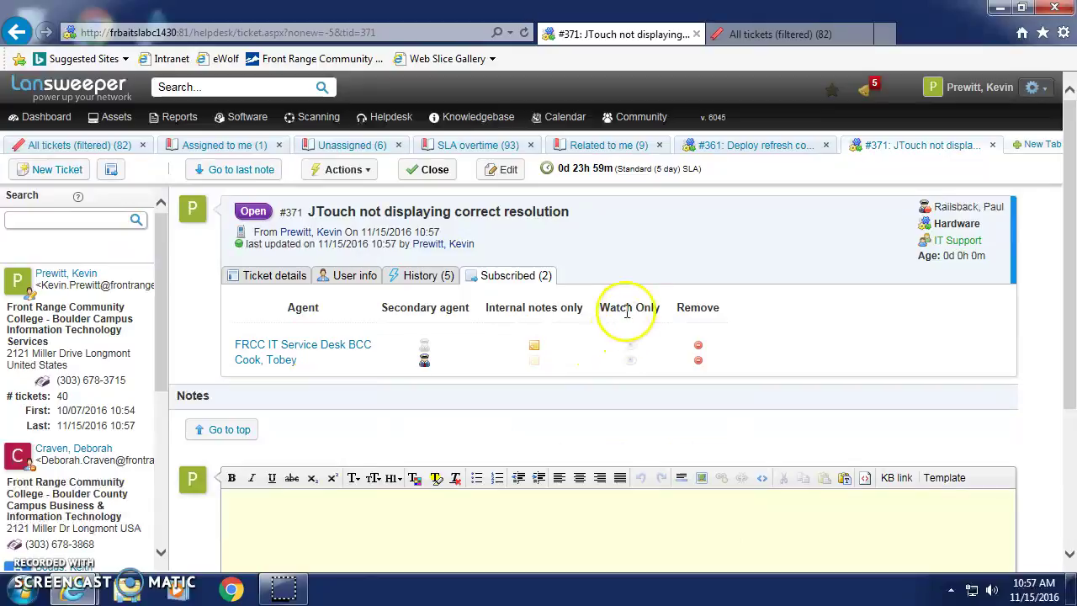
Step: Examine the sent ticket's history, user information, ticket details and notes area
click(419, 285)
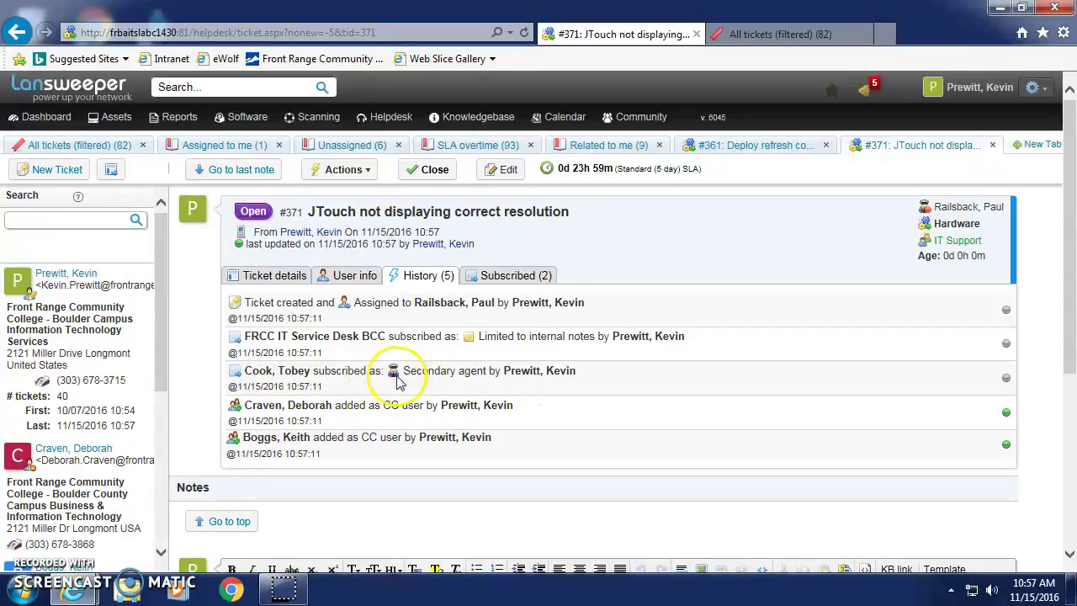
click(349, 278)
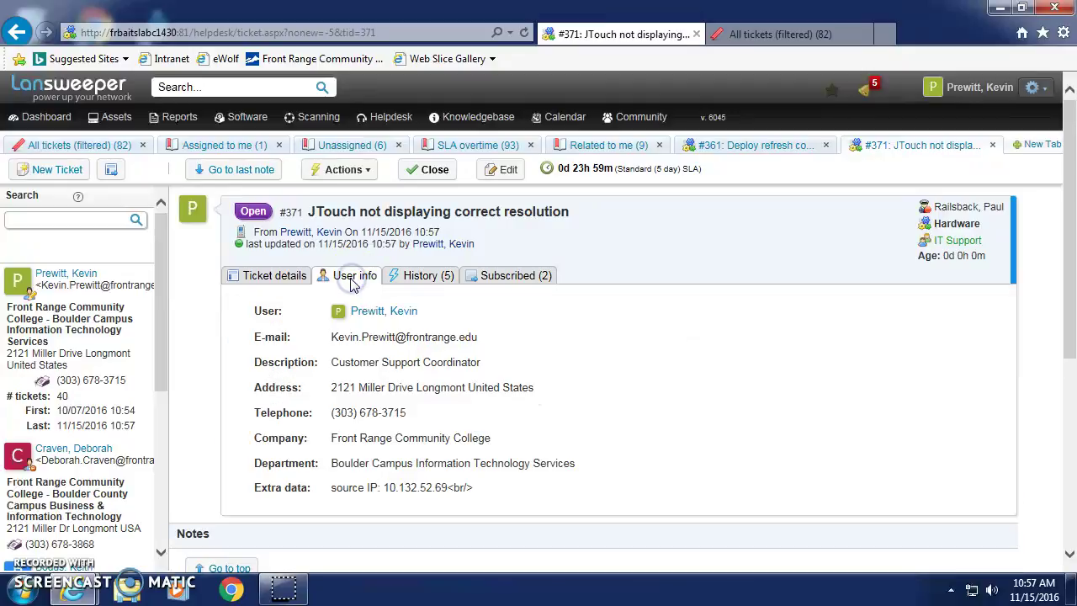
click(276, 276)
scroll(588, 337, down, 3)
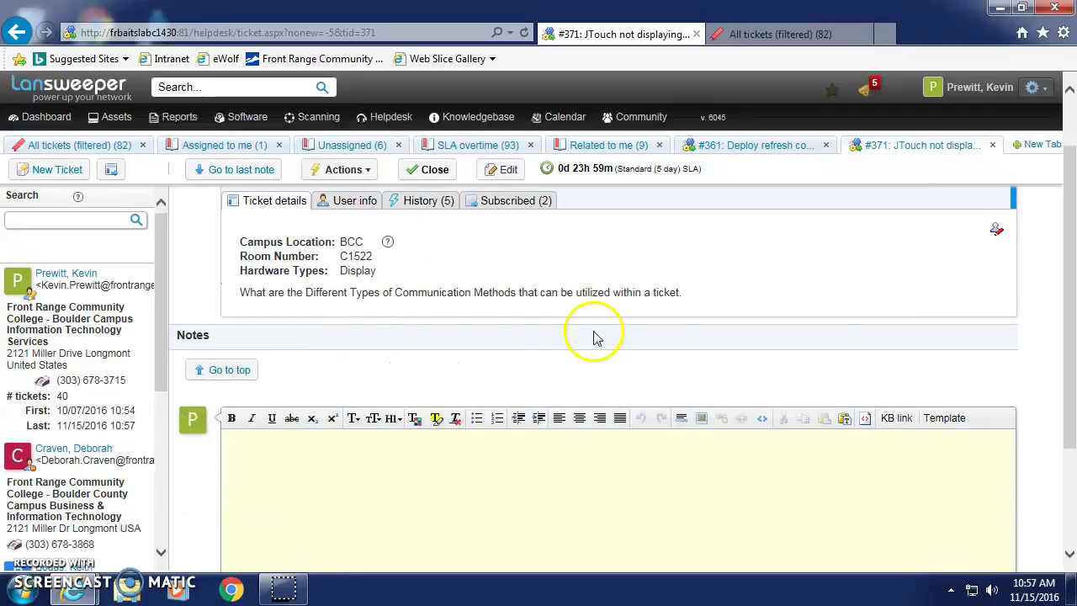
scroll(593, 338, up, 3)
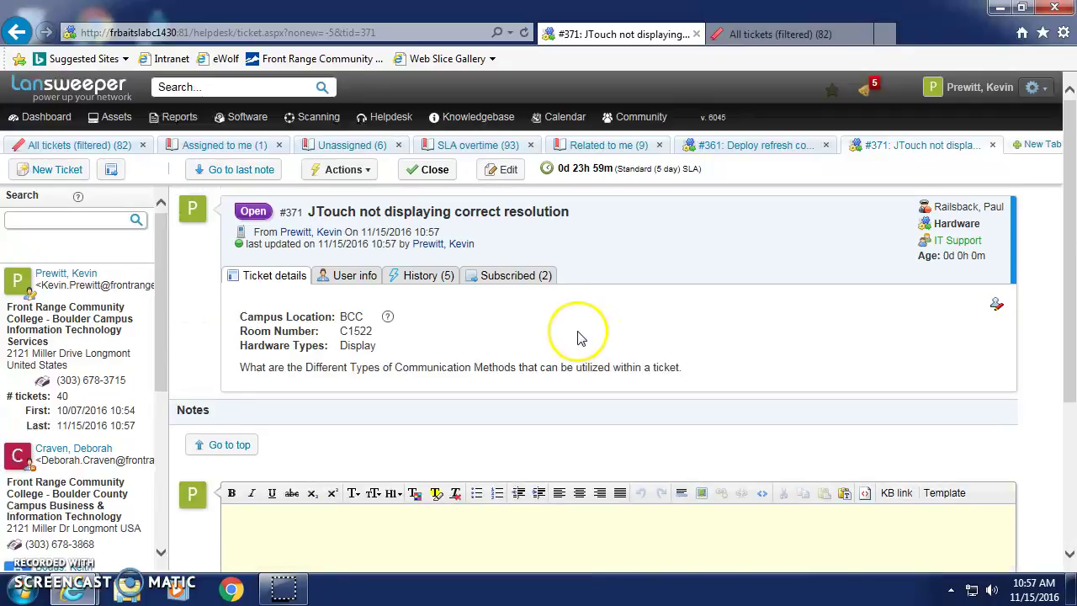
scroll(580, 338, down, 2)
scroll(586, 338, up, 2)
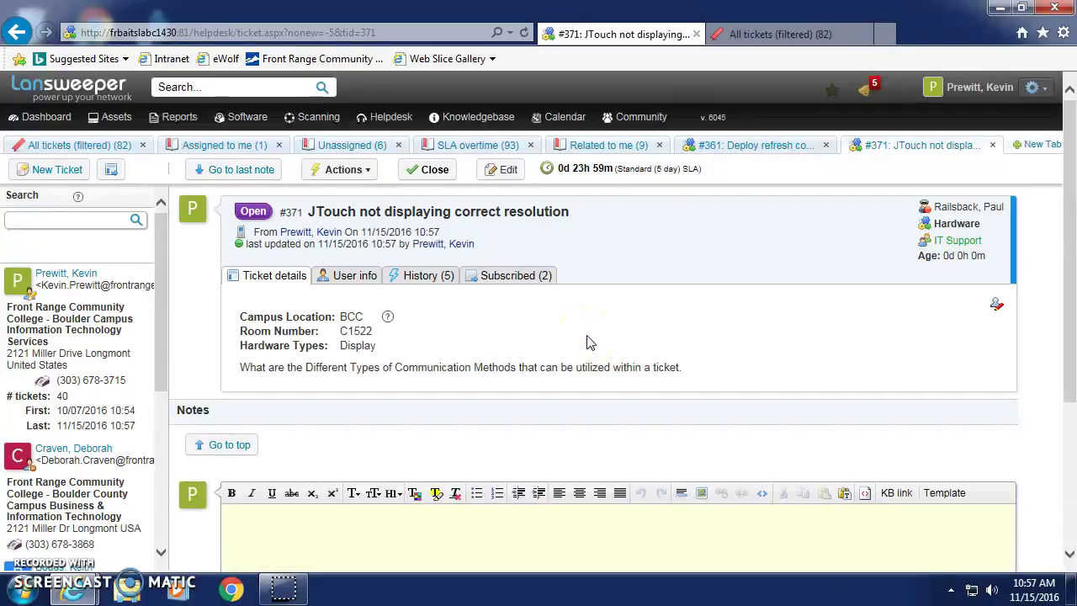